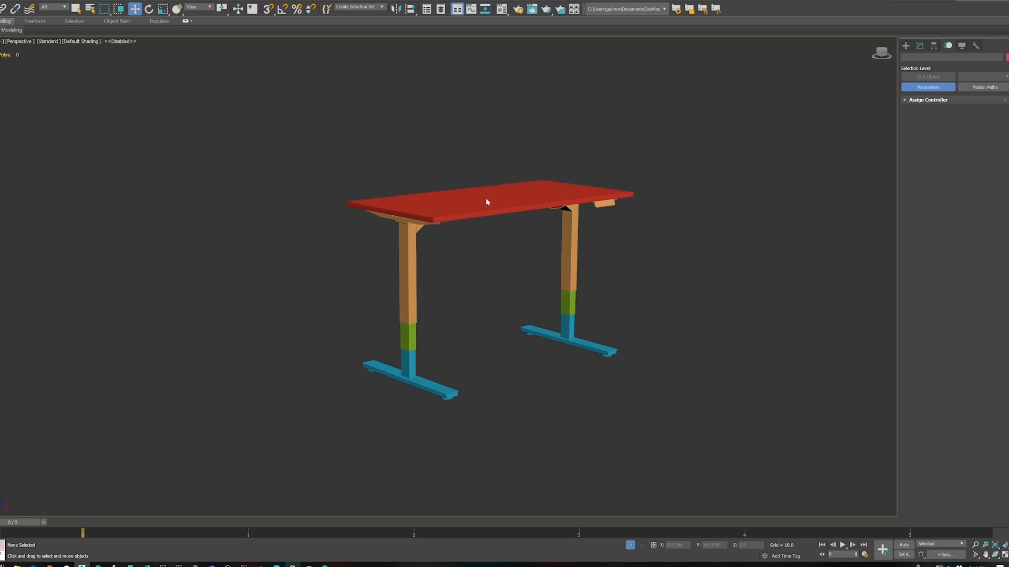
Try moving the two green middle leg segments together along the vertical axis.
scroll(521, 269, up, 5)
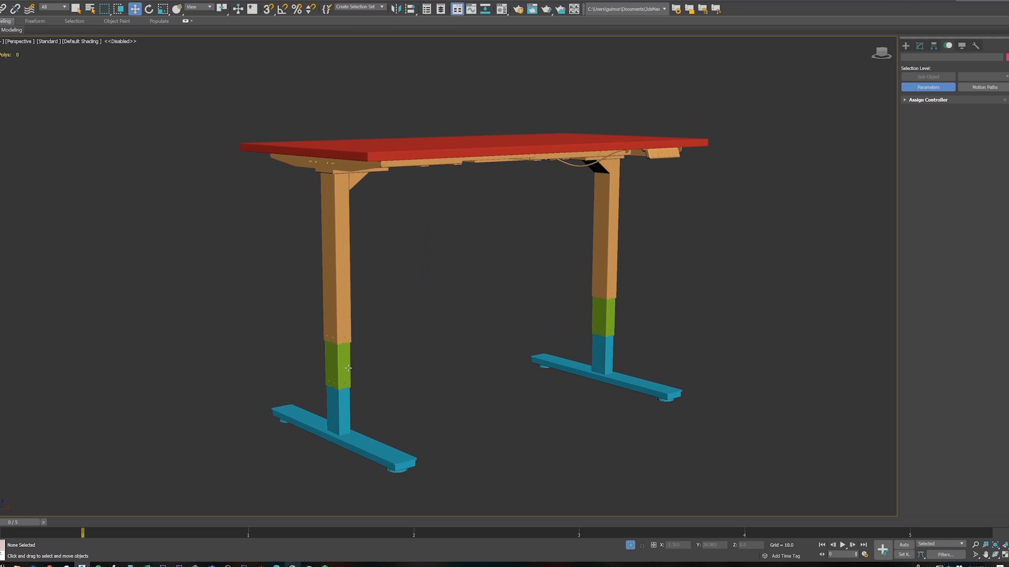
click(345, 368)
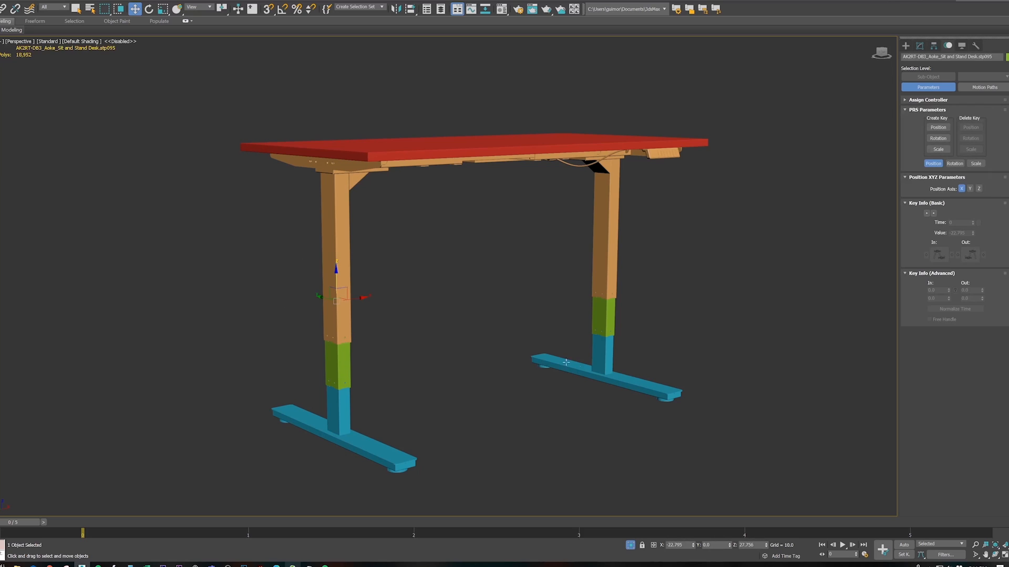
ctrl+click(600, 323)
drag(484, 257, 482, 233)
key(ctrl+z)
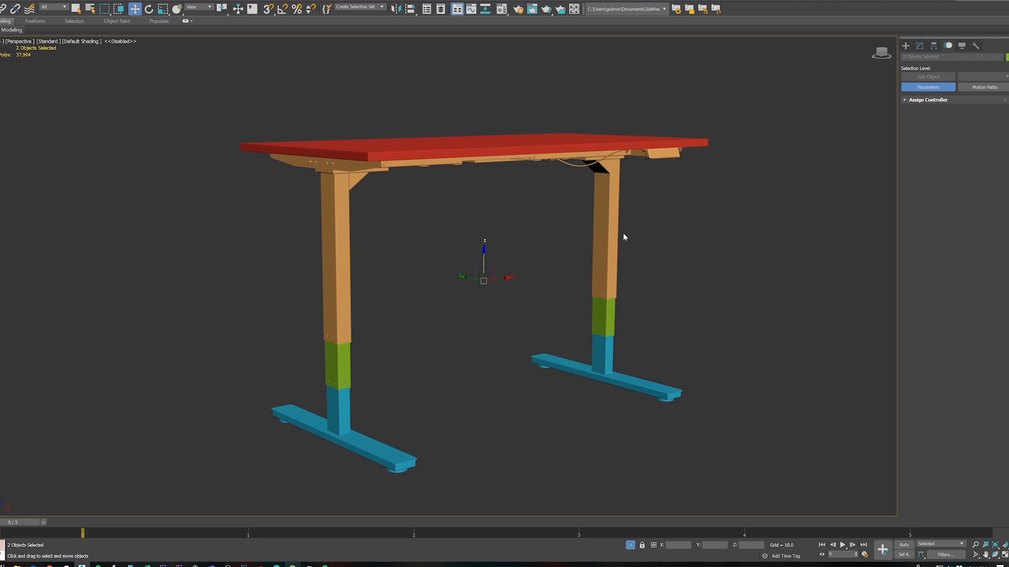
Examine the desk's legs, feet and tabletop underside from several angles with nothing selected.
scroll(471, 288, down, 3)
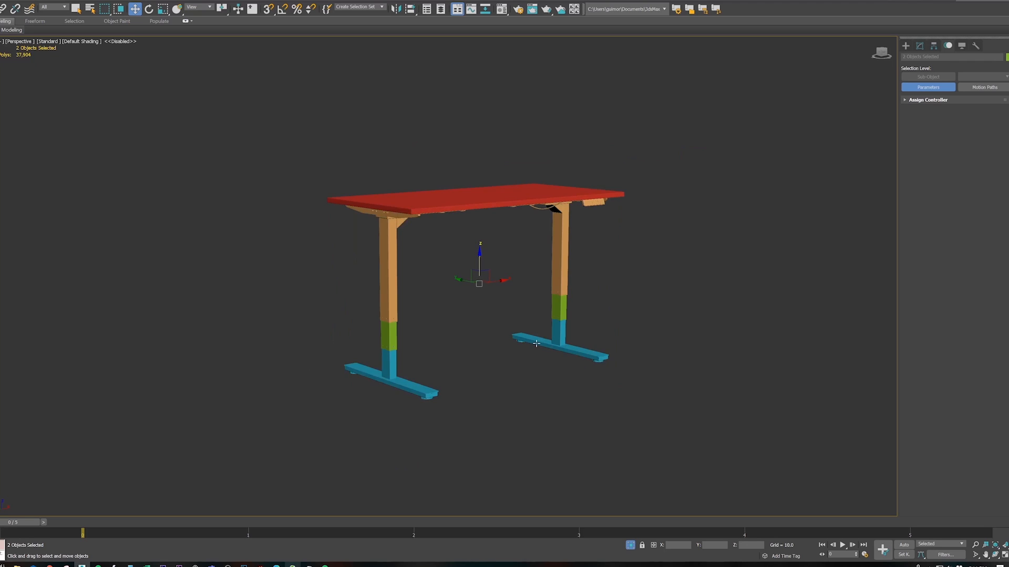
middle_drag(536, 344, 477, 342)
scroll(439, 370, up, 3)
mouse_move(434, 371)
middle_down()
mouse_move(428, 353)
mouse_move(432, 379)
middle_up()
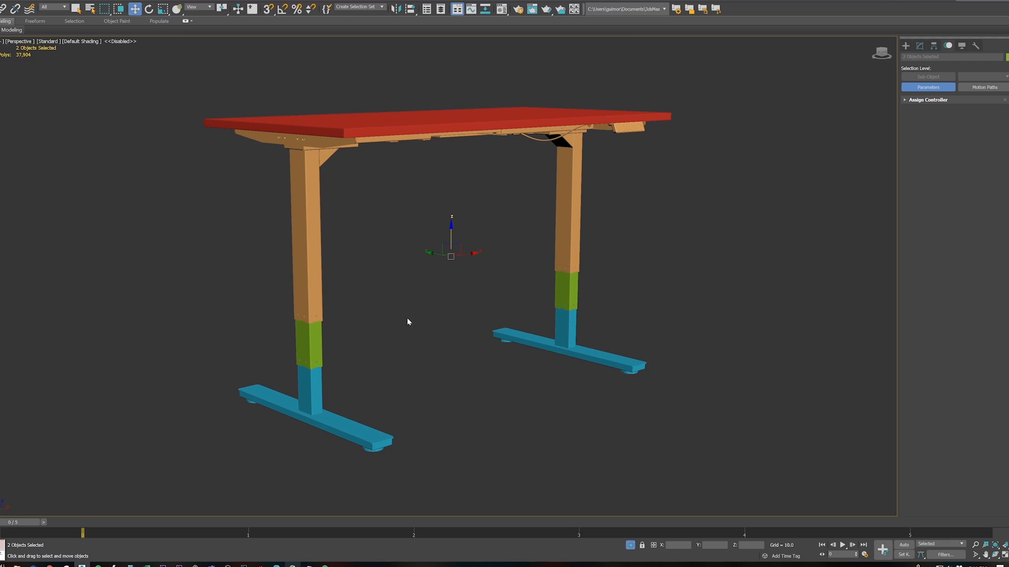
click(395, 349)
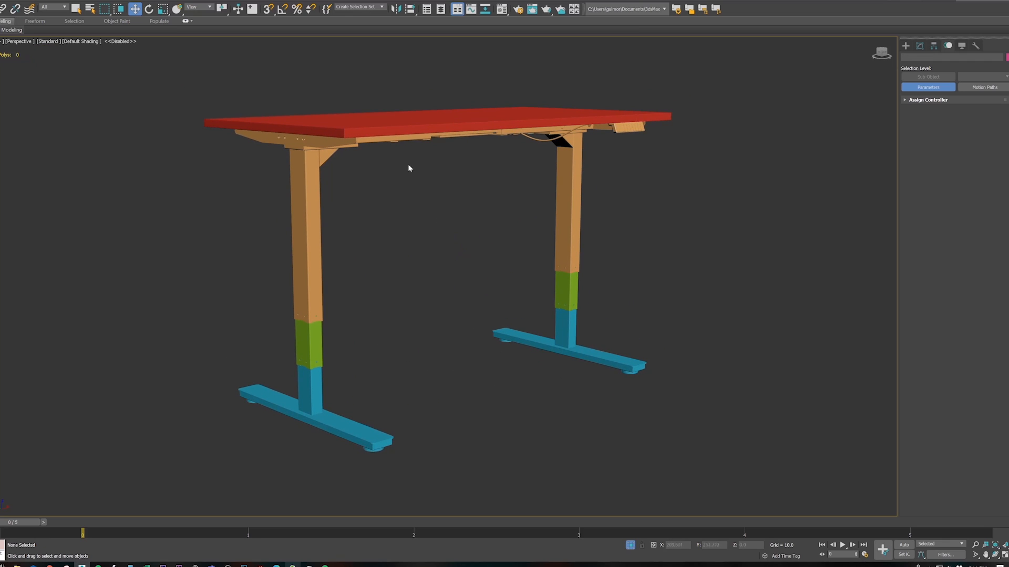
scroll(431, 204, down, 3)
middle_drag(479, 264, 470, 291)
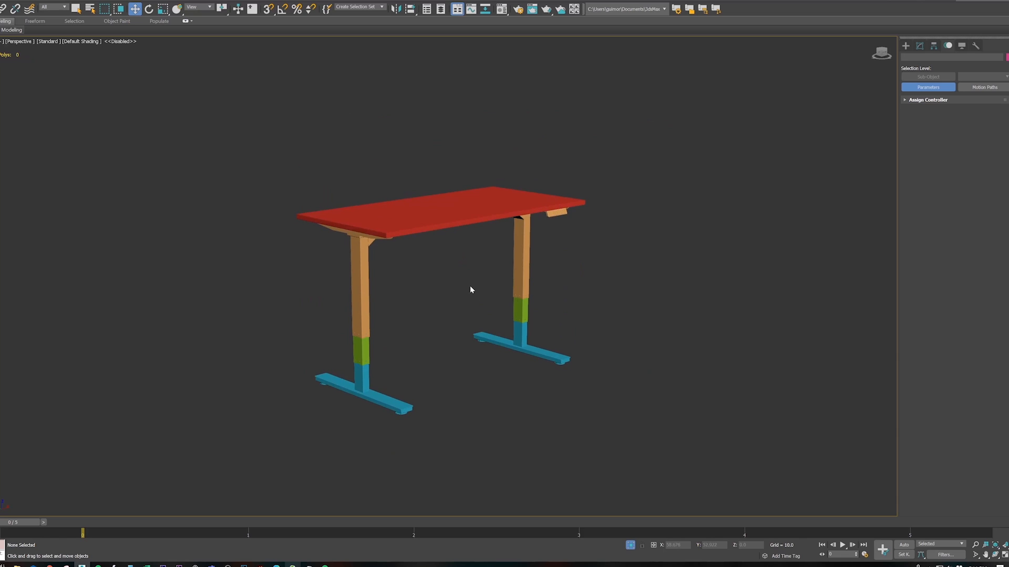
mouse_move(490, 335)
alt+middle_down()
mouse_move(520, 333)
mouse_move(484, 338)
mouse_move(487, 327)
alt+middle_up()
scroll(437, 214, up, 3)
mouse_move(436, 214)
alt+middle_down()
mouse_move(455, 191)
mouse_move(430, 213)
mouse_move(438, 217)
alt+middle_up()
scroll(438, 217, down, 2)
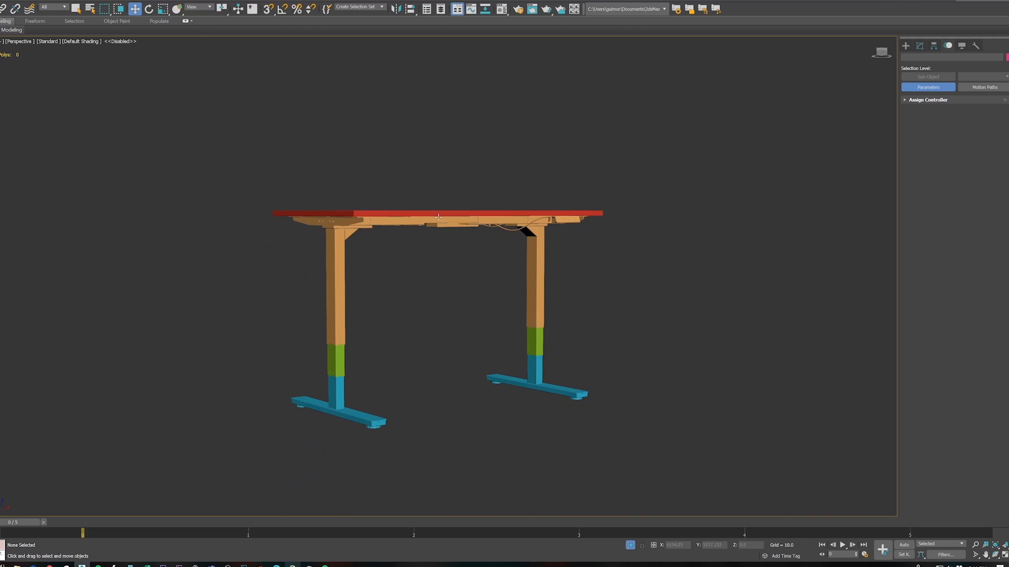
alt+middle_drag(475, 329, 518, 312)
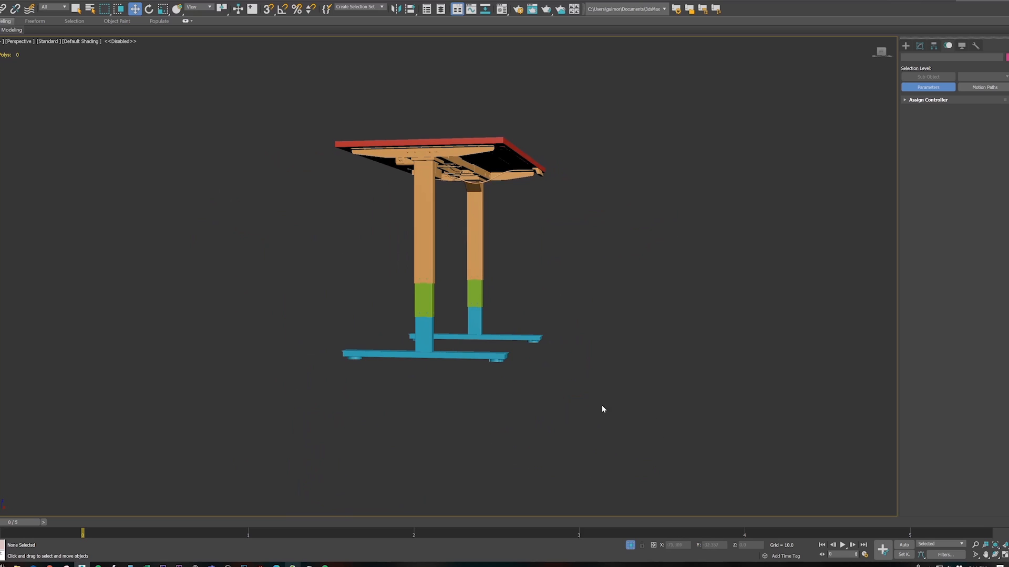
Group all the blue feet and lower leg parts under the name Legs_bottom.
middle_drag(567, 379, 568, 369)
drag(596, 407, 382, 322)
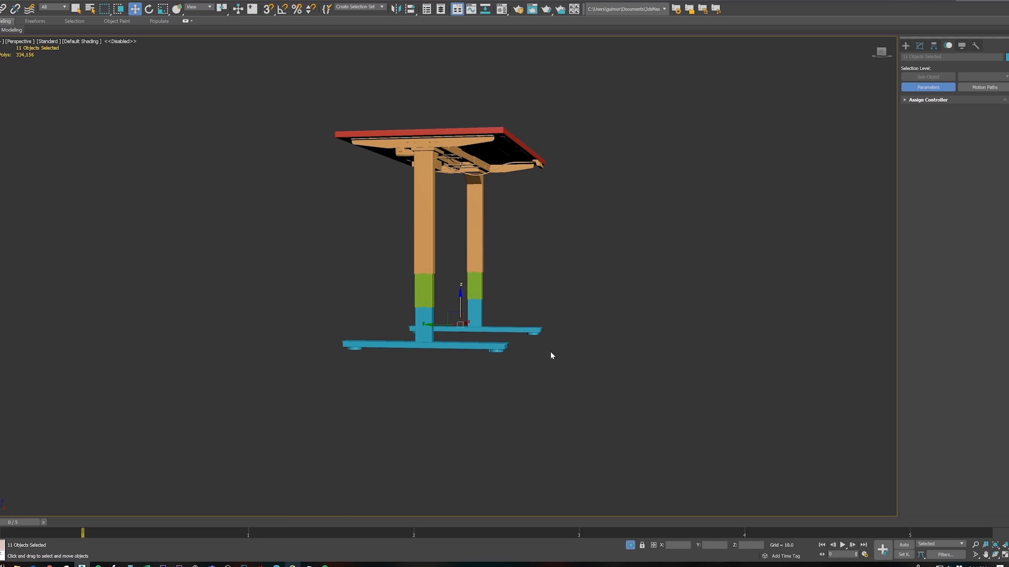
alt+middle_drag(550, 355, 516, 355)
drag(460, 297, 456, 435)
key(ctrl+z)
ctrl+drag(275, 337, 325, 364)
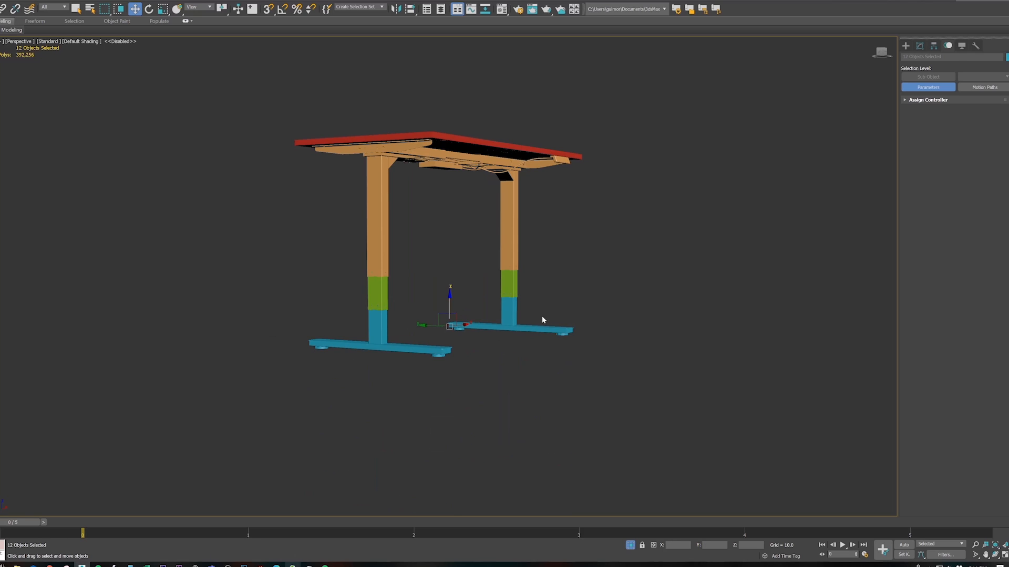
drag(449, 297, 450, 400)
key(ctrl+z)
click(18, 2)
click(51, 11)
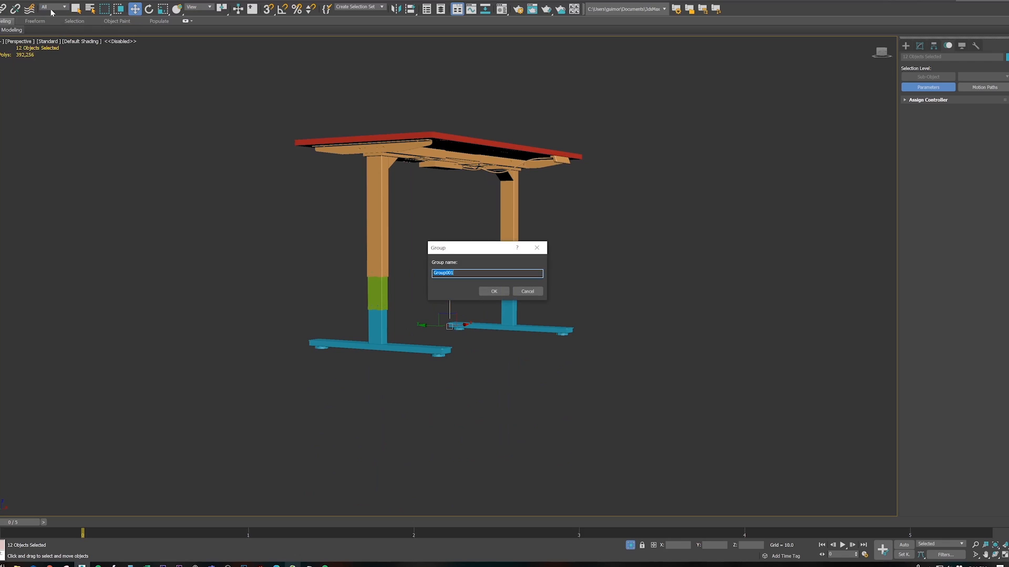
text(Legs_bottom)
key(Return)
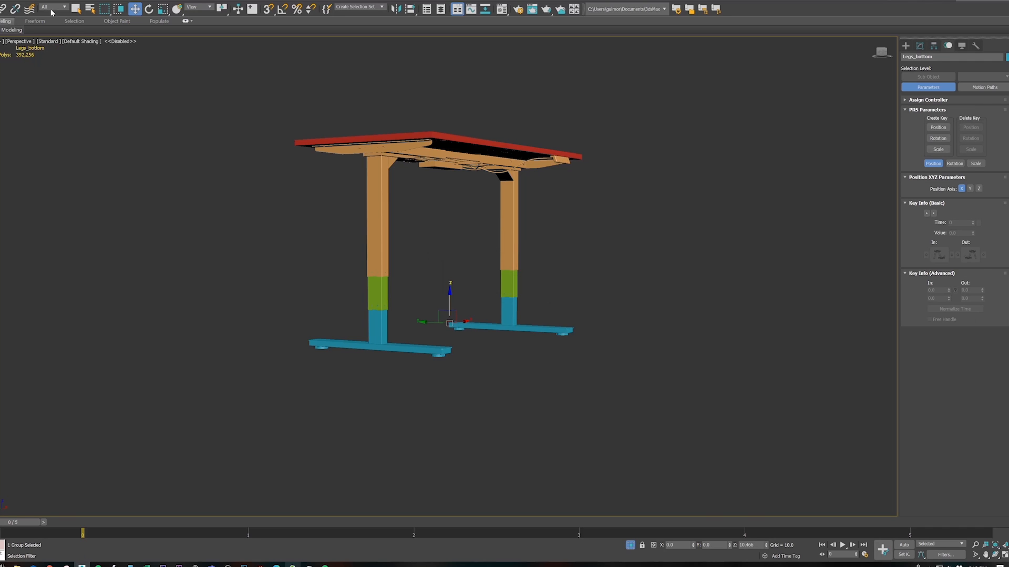
Group the tabletop, its under-frame and the orange upper leg parts under the name Legs_Top.
middle_drag(532, 198, 533, 231)
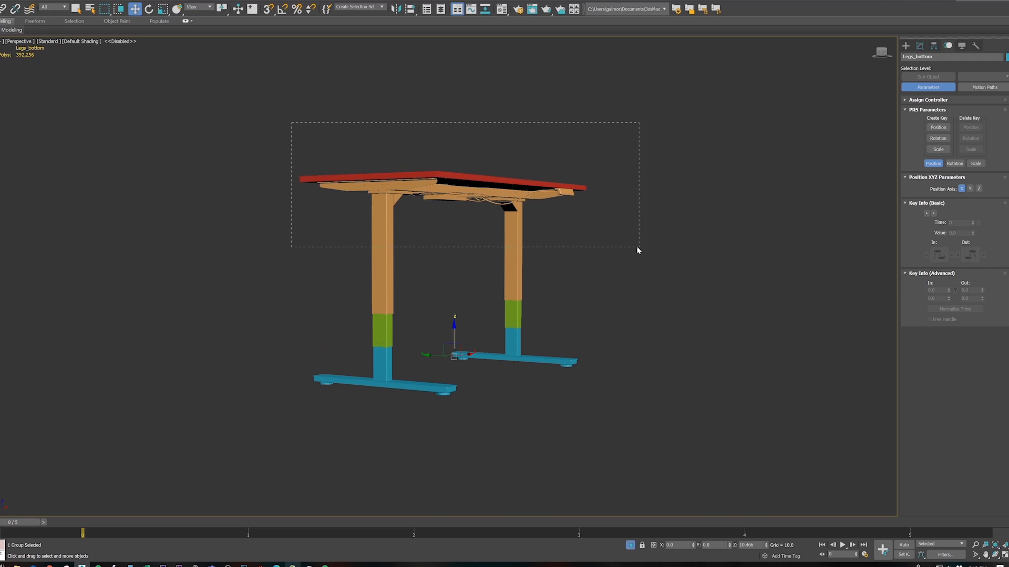
drag(639, 250, 615, 222)
drag(468, 158, 472, 40)
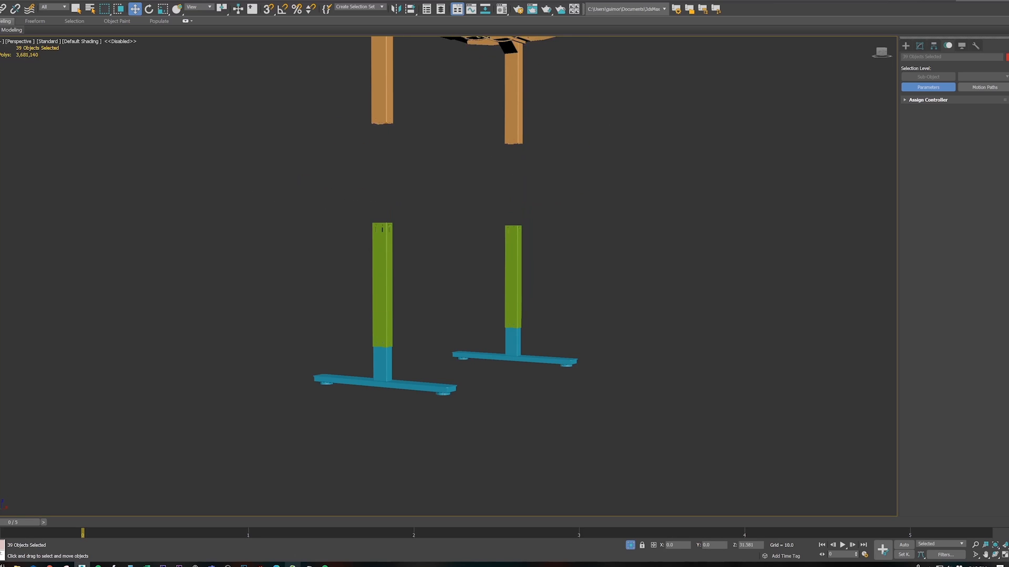
key(ctrl+z)
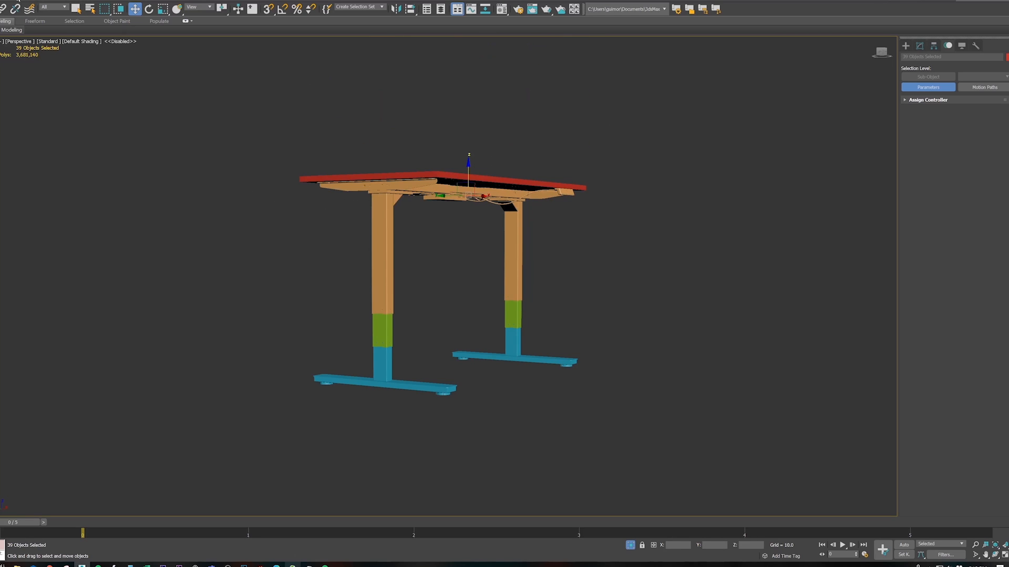
click(19, 1)
click(31, 8)
text(Legs_Top)
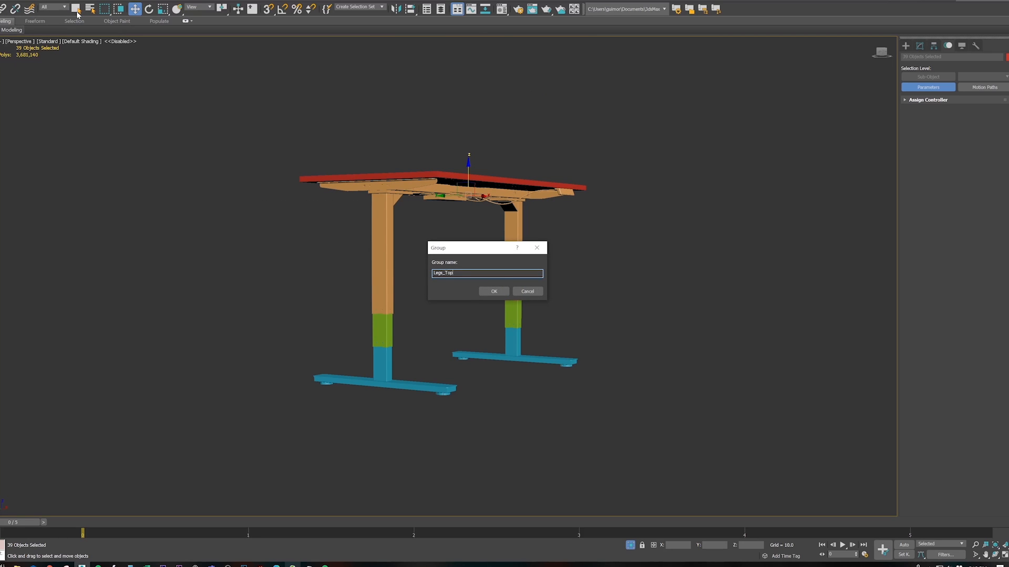
key(Return)
click(461, 292)
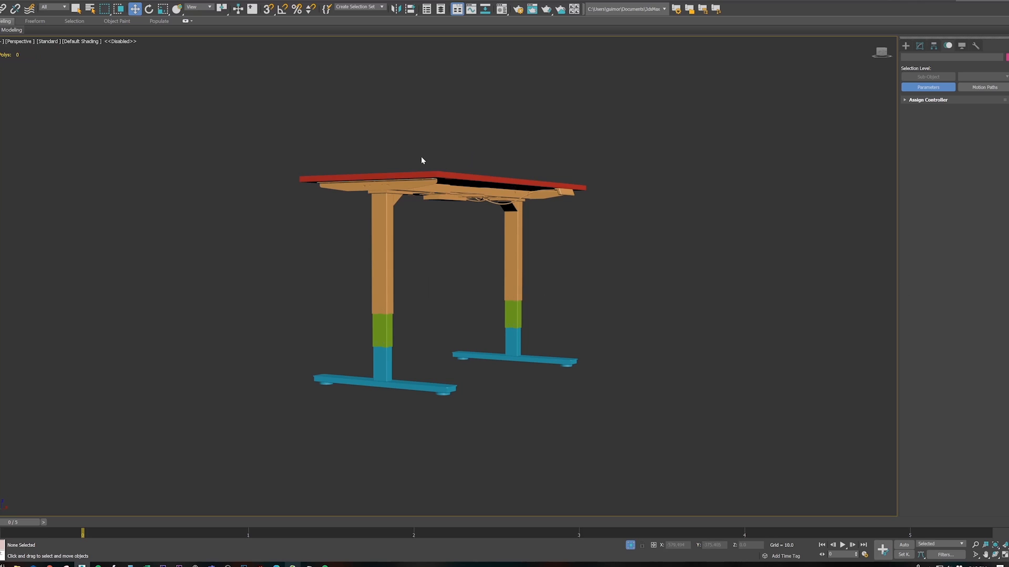
Group the two green middle leg segments under the name Legs_Middle.
click(514, 318)
ctrl+click(388, 337)
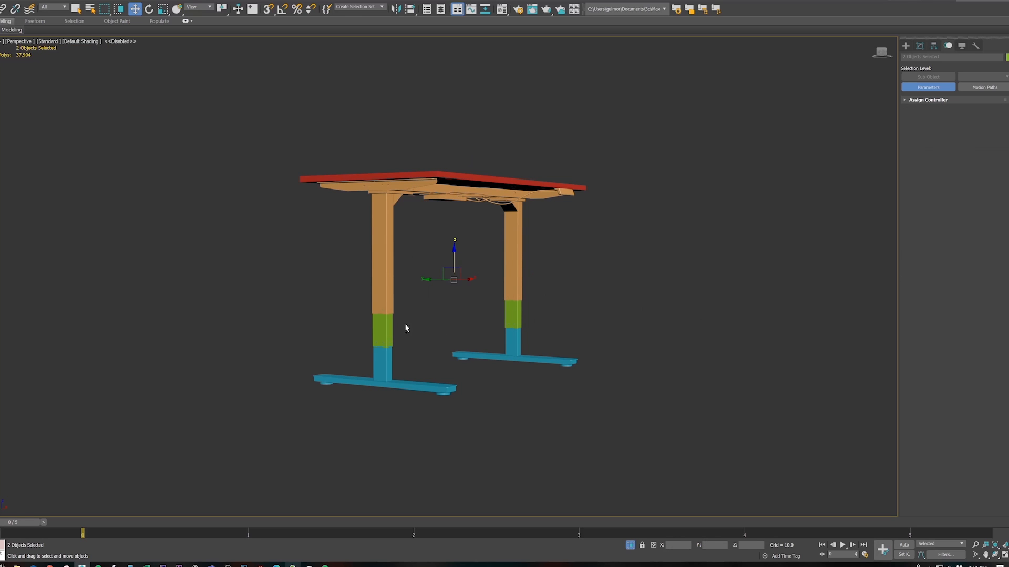
drag(430, 281, 517, 284)
key(ctrl+z)
click(33, 3)
click(35, 11)
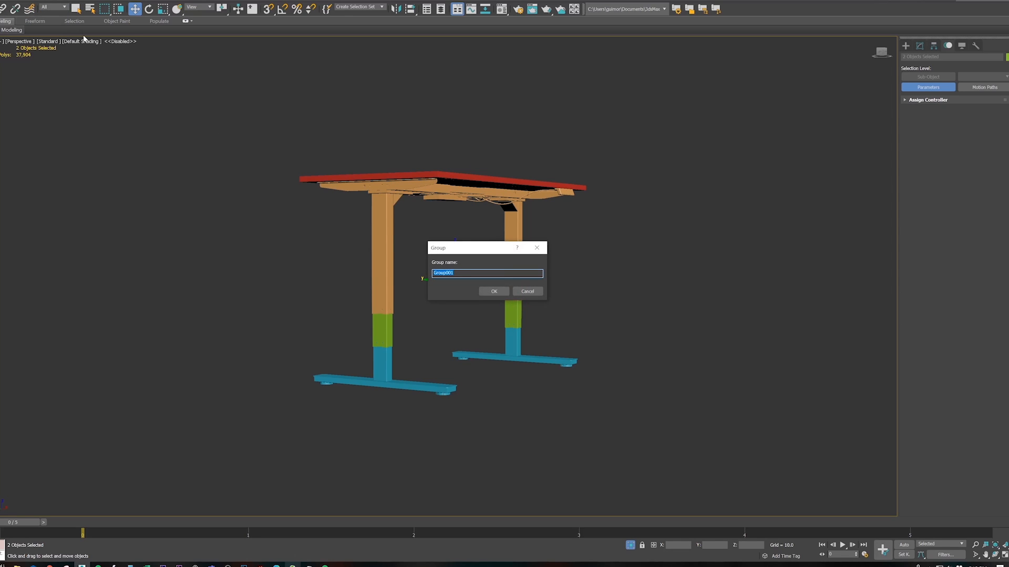
text(LEg)
key(Return)
Check the top and middle groups, try raising Legs_Middle to a Z of about 22.9, and undo the move.
alt+middle_drag(607, 443, 575, 440)
scroll(480, 298, up, 4)
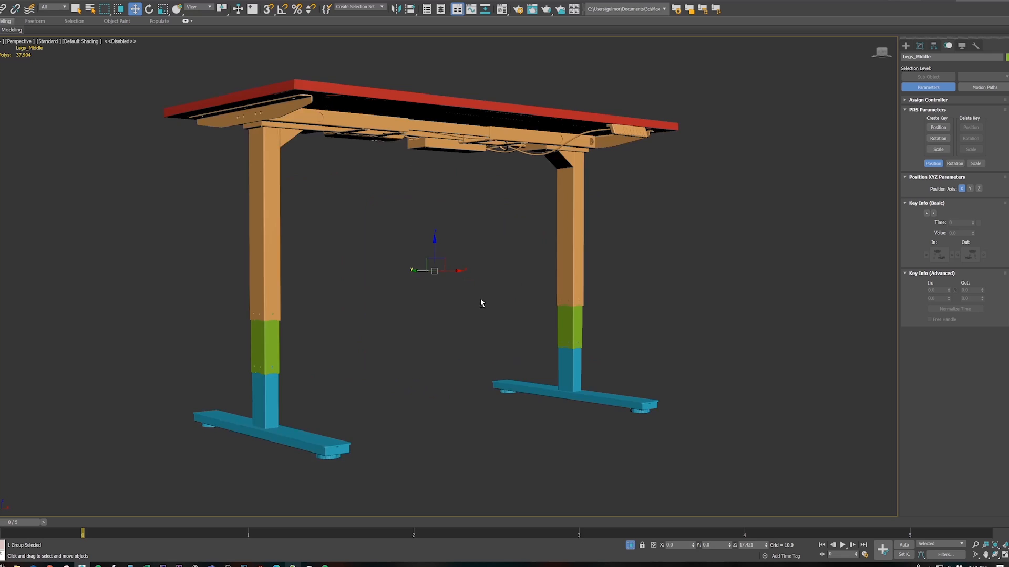
click(446, 316)
middle_drag(310, 304, 331, 304)
click(318, 238)
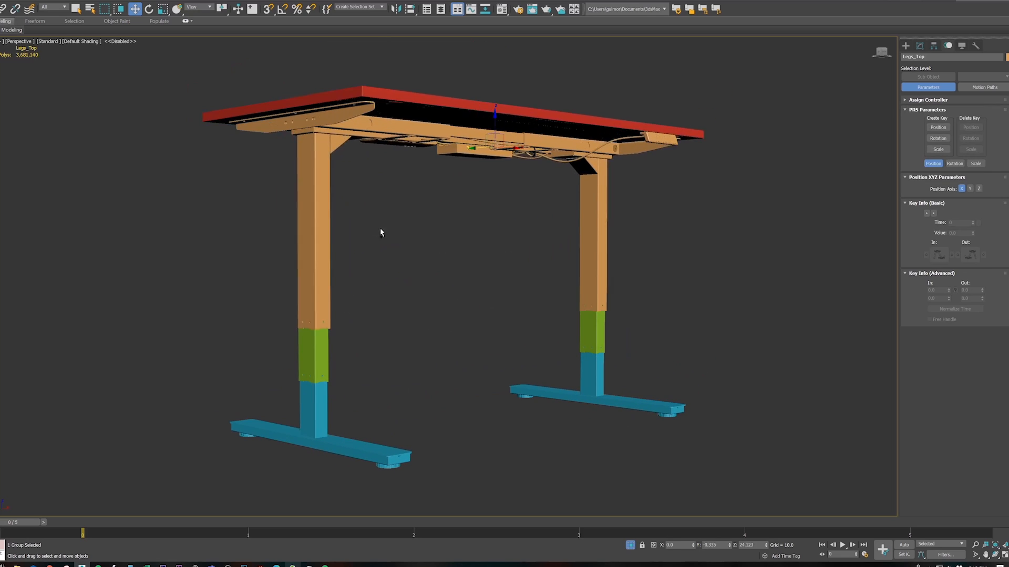
click(316, 363)
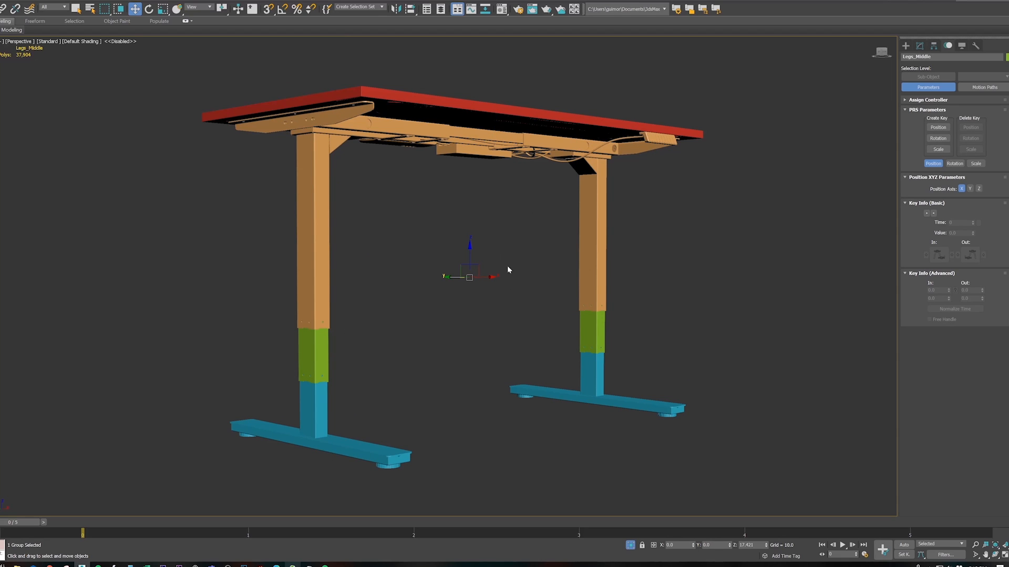
drag(470, 249, 477, 203)
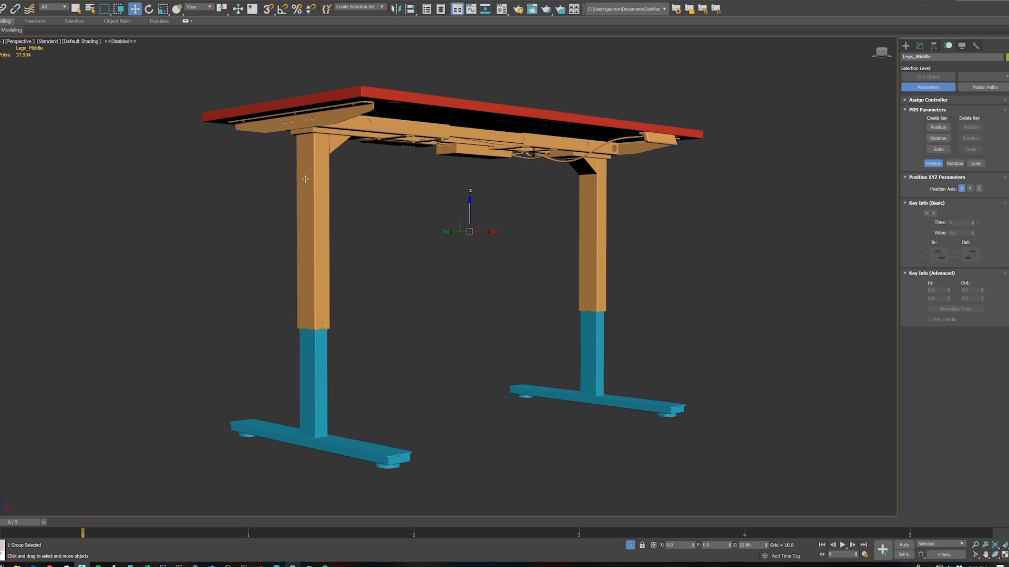
key(ctrl+z)
click(409, 268)
middle_drag(409, 264, 390, 283)
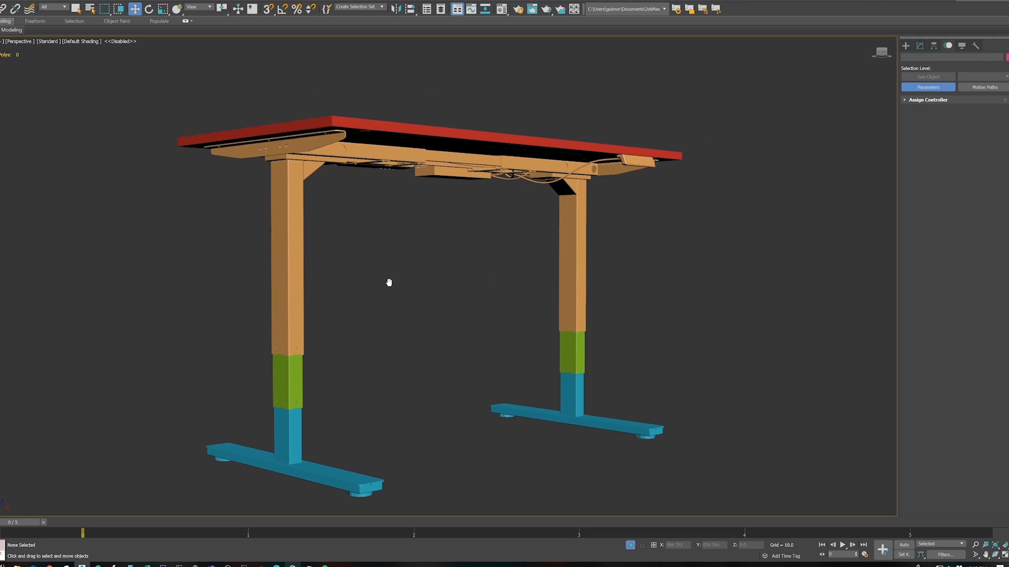
Raise the Legs_Top group to a Z of about 34.7 and Legs_Middle to about 22.8 to test the desk's extension.
click(434, 146)
middle_drag(437, 160, 433, 204)
scroll(477, 200, down, 3)
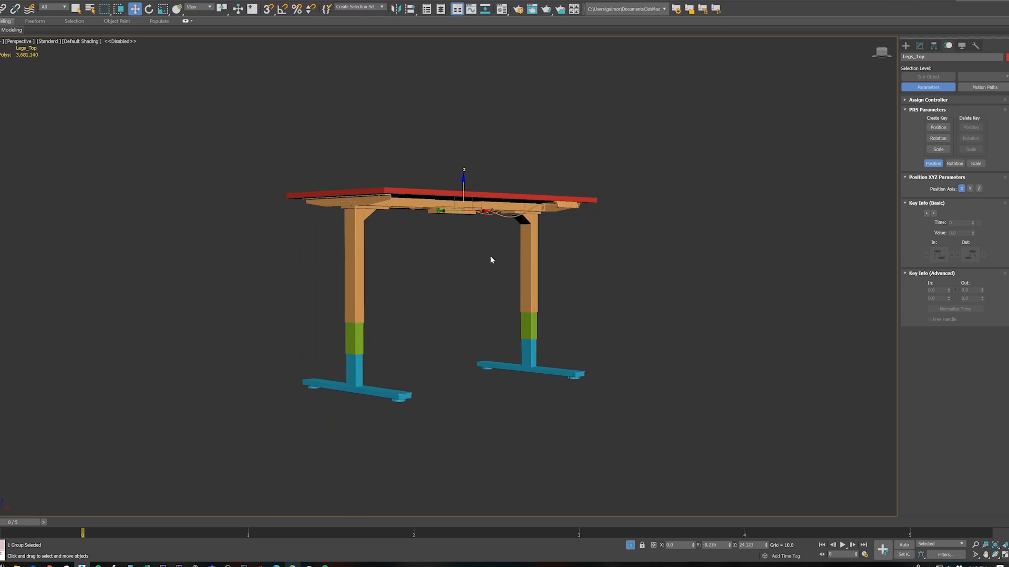
scroll(461, 235, up, 3)
alt+middle_drag(462, 235, 463, 243)
middle_drag(463, 243, 437, 244)
scroll(460, 207, down, 3)
drag(436, 180, 436, 124)
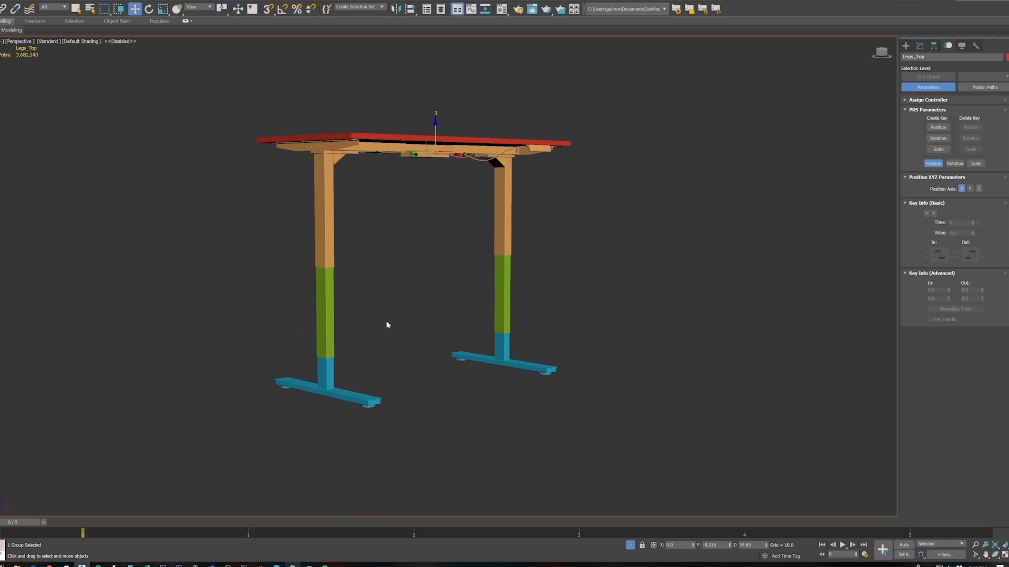
click(340, 314)
drag(420, 269, 425, 237)
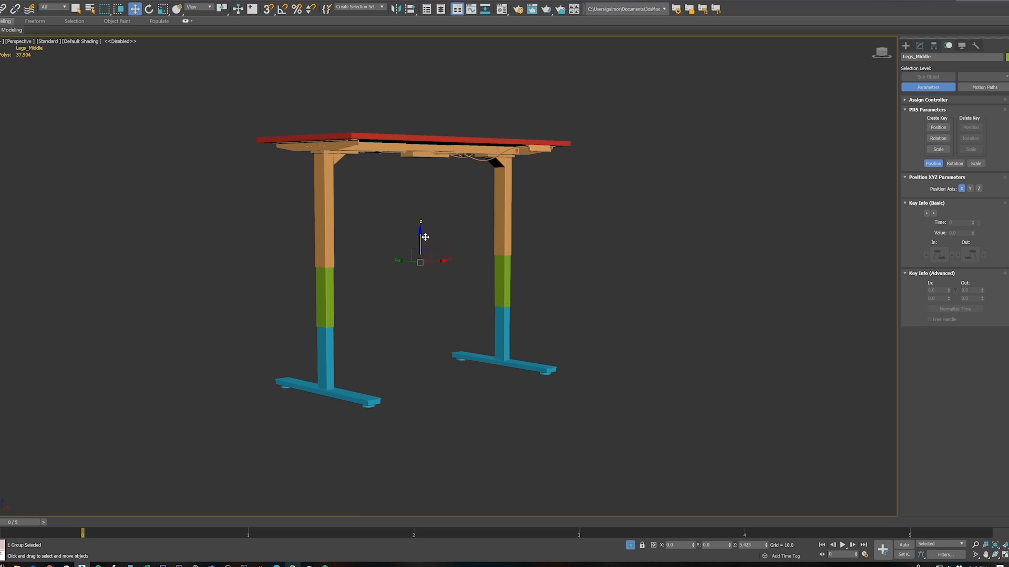
click(399, 327)
Try lowering the Legs_Top group to a Z of about 15.6, then undo all the test moves of both groups.
click(452, 132)
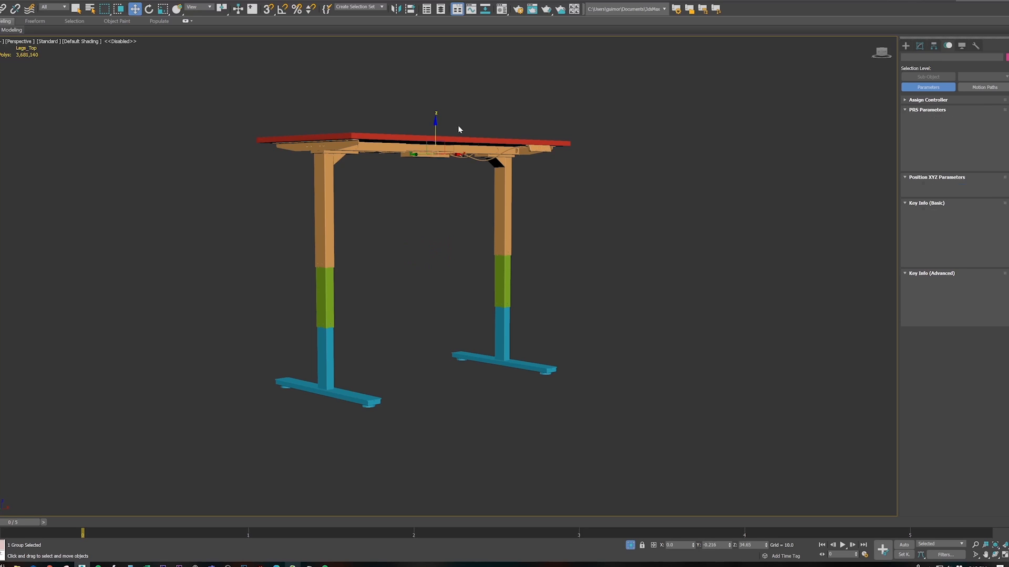
drag(436, 124, 433, 229)
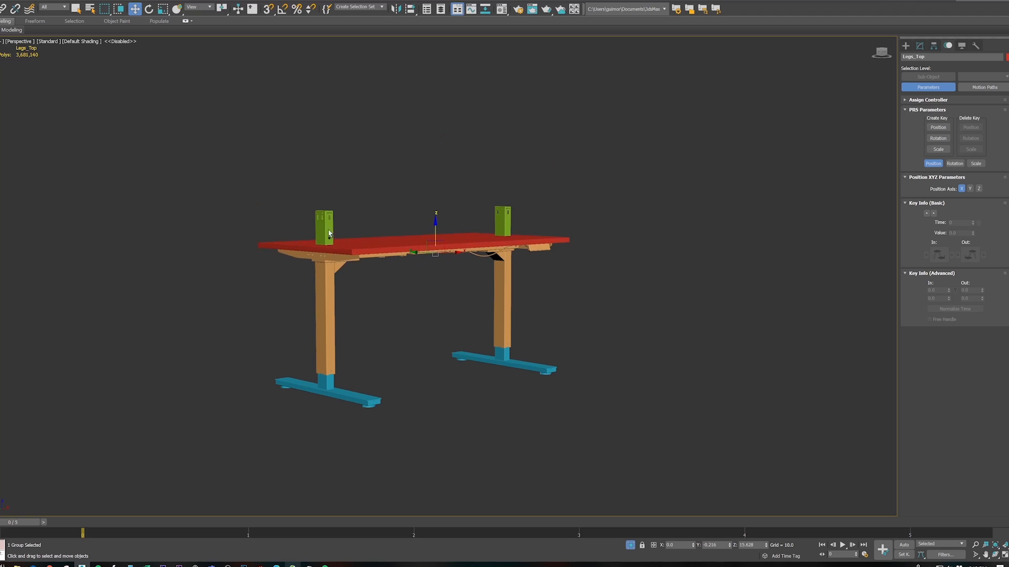
key(ctrl+z)
click(339, 318)
key(ctrl+z)
key(ctrl+z)
key(ctrl+z)
key(ctrl+z)
key(ctrl+z)
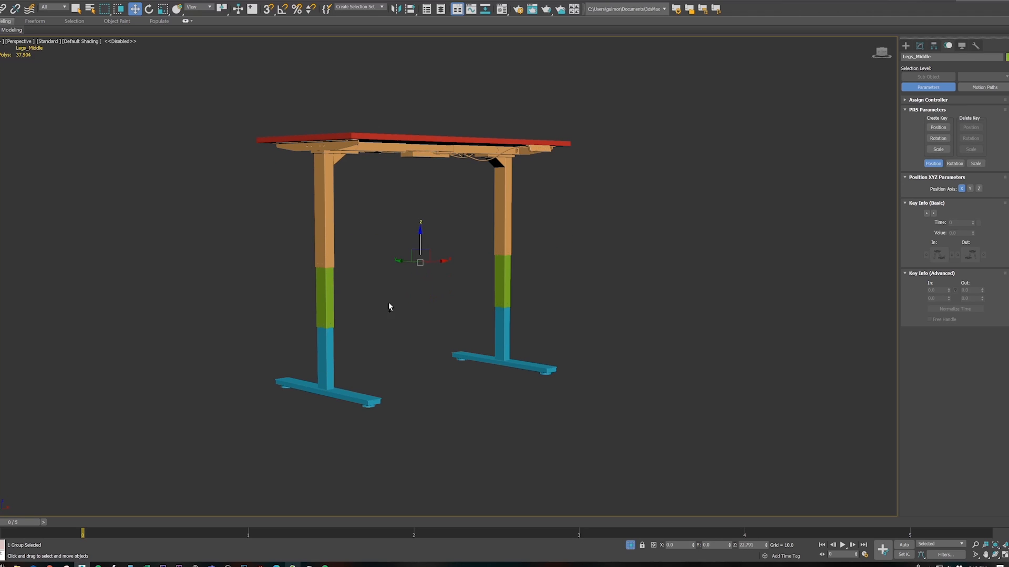
key(ctrl+z)
key(ctrl+z)
key(ctrl+z)
key(ctrl+z)
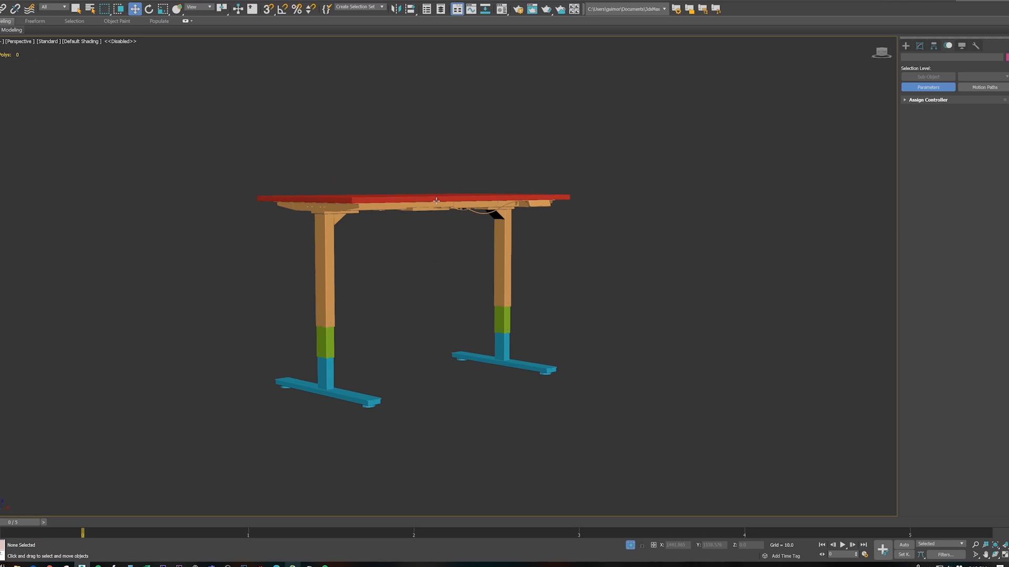
Try lowering the Legs_Top group by about 3.1 units and undo the move.
click(439, 200)
mouse_move(435, 178)
mouse_down()
mouse_move(435, 140)
mouse_move(432, 198)
mouse_up()
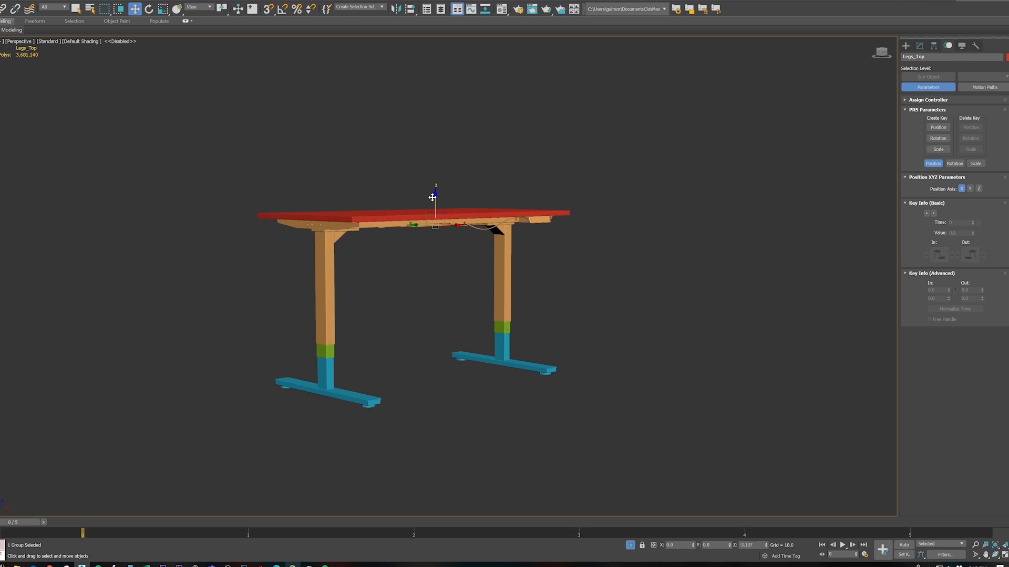
key(ctrl+z)
key(ctrl+z)
Draw a spline rectangle on the ground plane, slightly larger than the desk's footprint and surrounding both feet.
alt+middle_drag(463, 286, 460, 288)
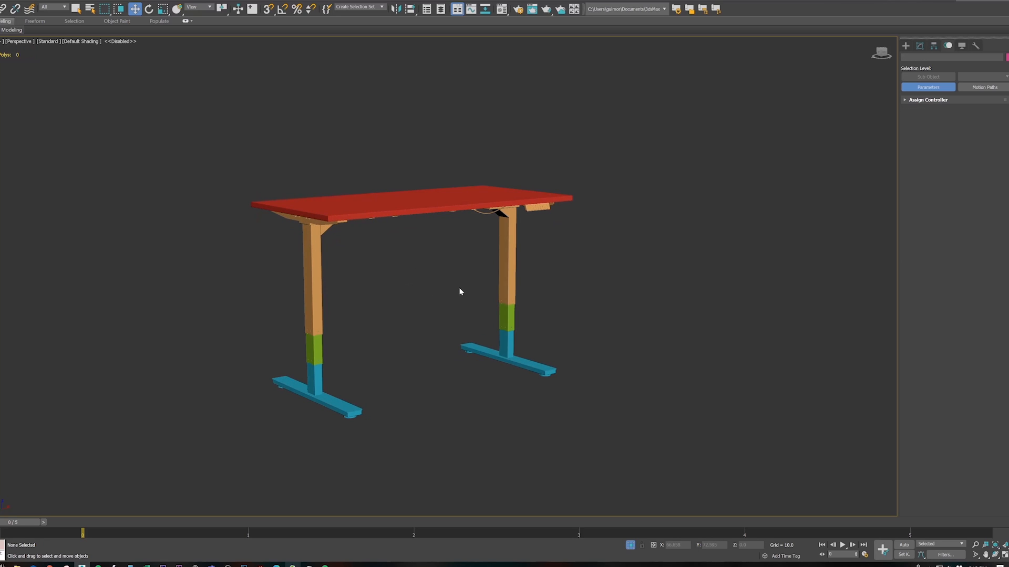
click(905, 45)
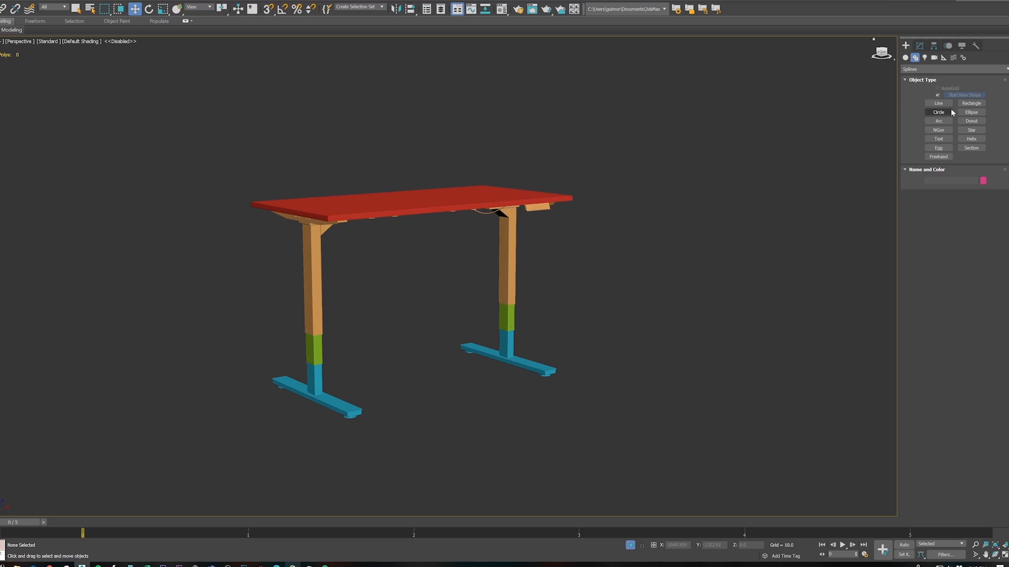
click(971, 103)
alt+middle_drag(443, 313, 416, 322)
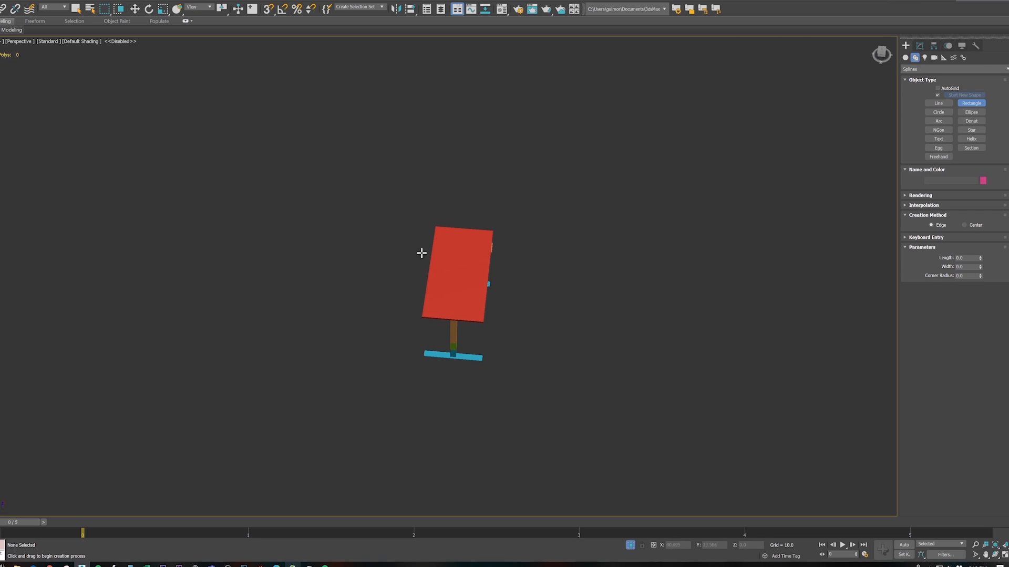
drag(419, 252, 491, 371)
key(w)
alt+middle_drag(502, 363, 497, 349)
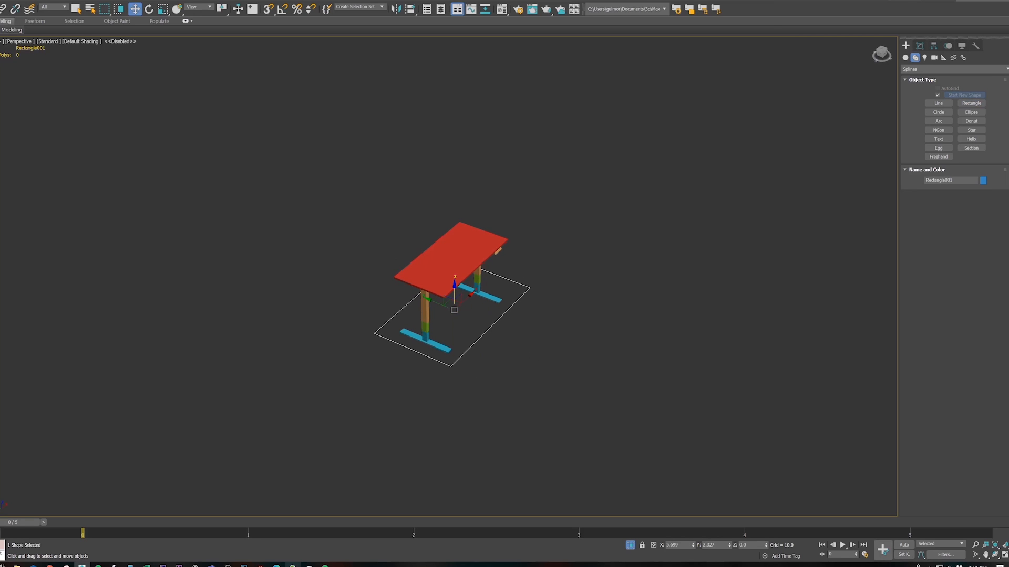
Centre the rectangle at X 0 and Y 0, and raise it to a Z of about 19.
right_click(693, 546)
right_click(730, 546)
alt+middle_drag(462, 308, 465, 286)
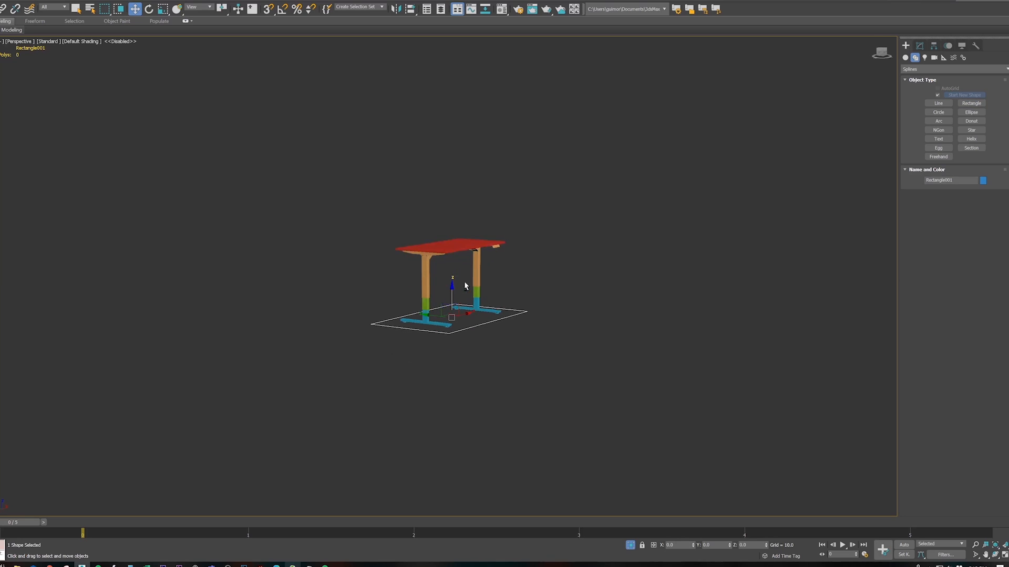
drag(453, 286, 482, 252)
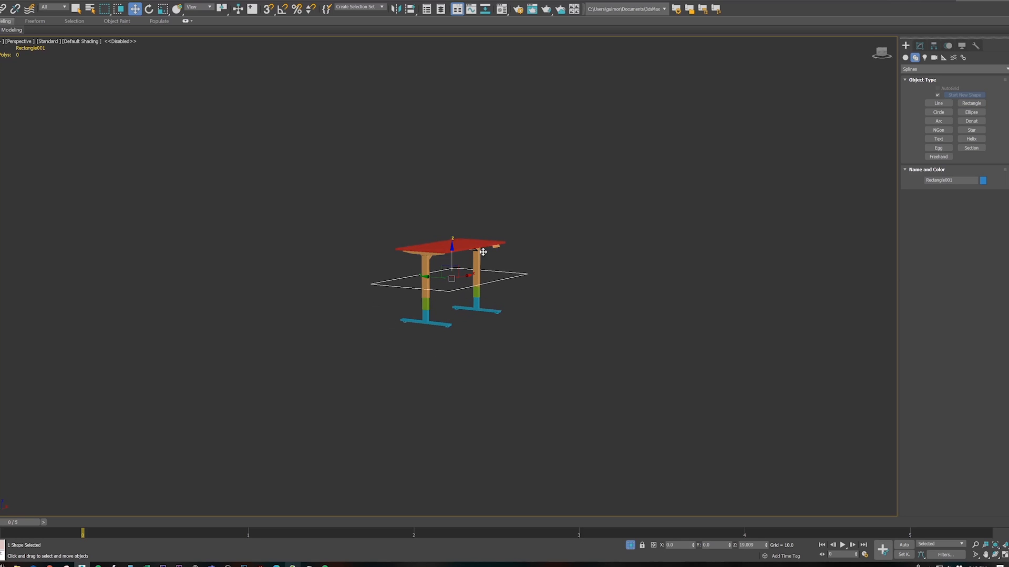
Rename the rectangle as DeskMaster and clear the selection.
drag(957, 180, 944, 180)
key(BackSpace)
key(BackSpace)
key(BackSpace)
key(BackSpace)
key(BackSpace)
key(BackSpace)
key(BackSpace)
text(DeskMaster)
key(Return)
scroll(475, 311, up, 3)
click(476, 320)
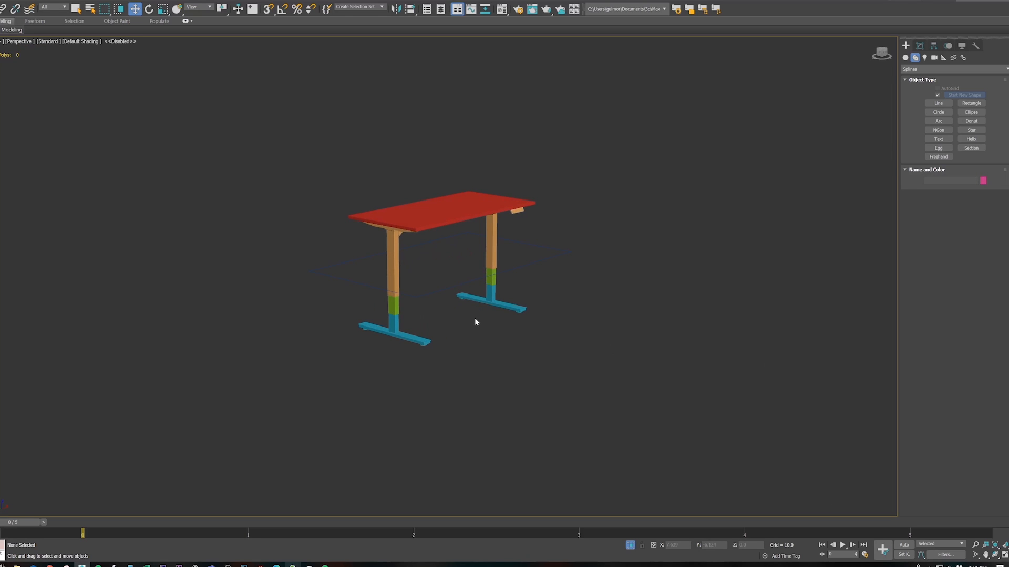
Try lowering the Legs_bottom group, cancel the move and deselect the group.
click(420, 342)
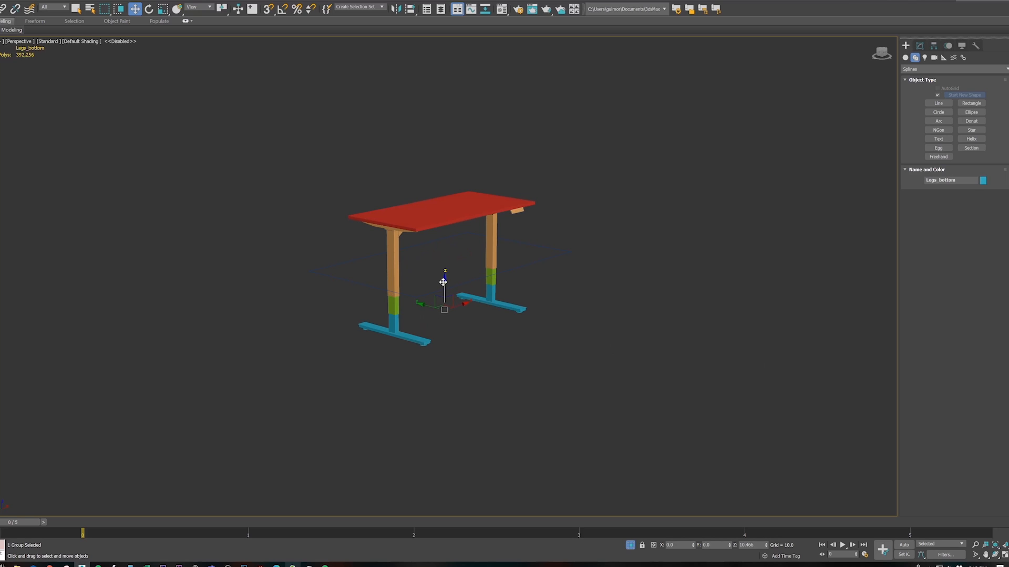
drag(443, 282, 444, 323)
right_click(443, 323)
click(675, 262)
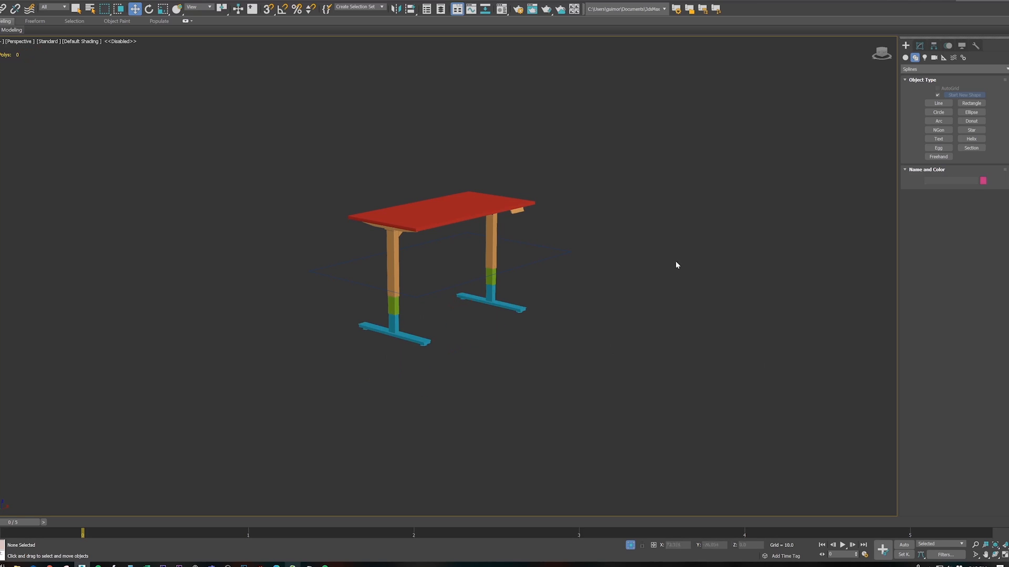
Create a dummy helper on the ground beside the desk and name it Dummy_Top.
click(933, 57)
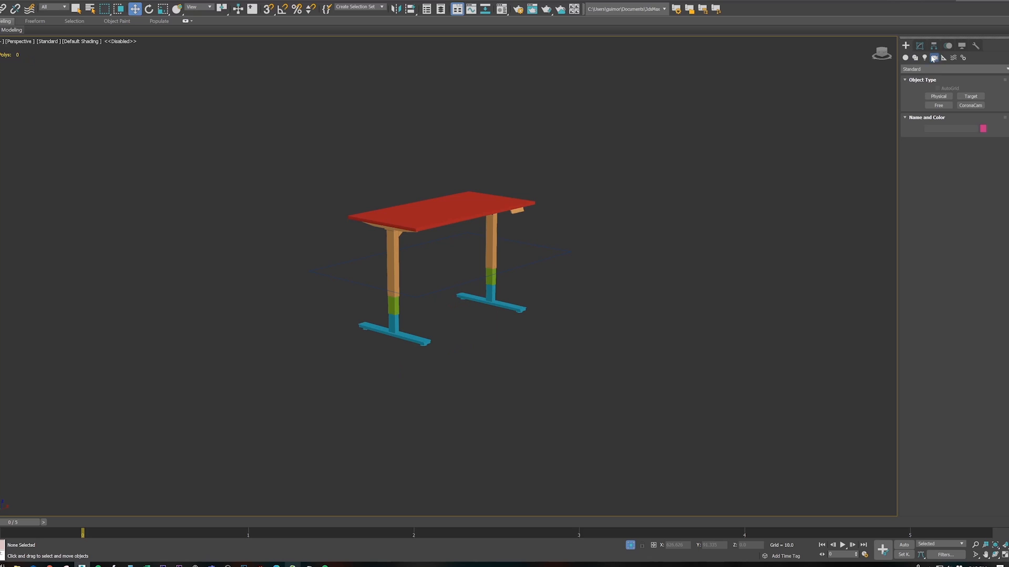
click(944, 57)
click(938, 96)
drag(527, 339, 583, 349)
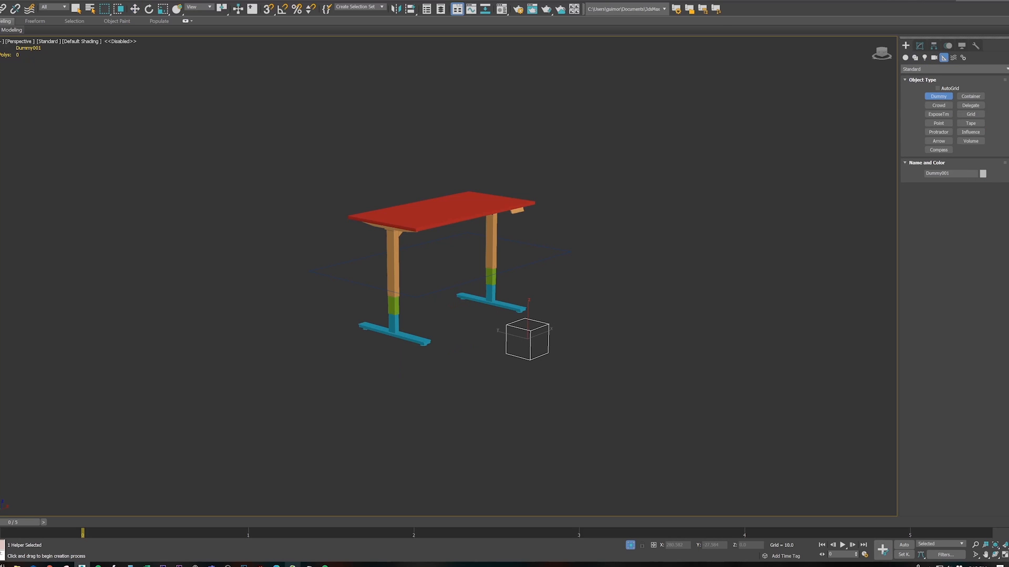
click(950, 173)
key(Return)
click(134, 9)
click(539, 376)
click(548, 353)
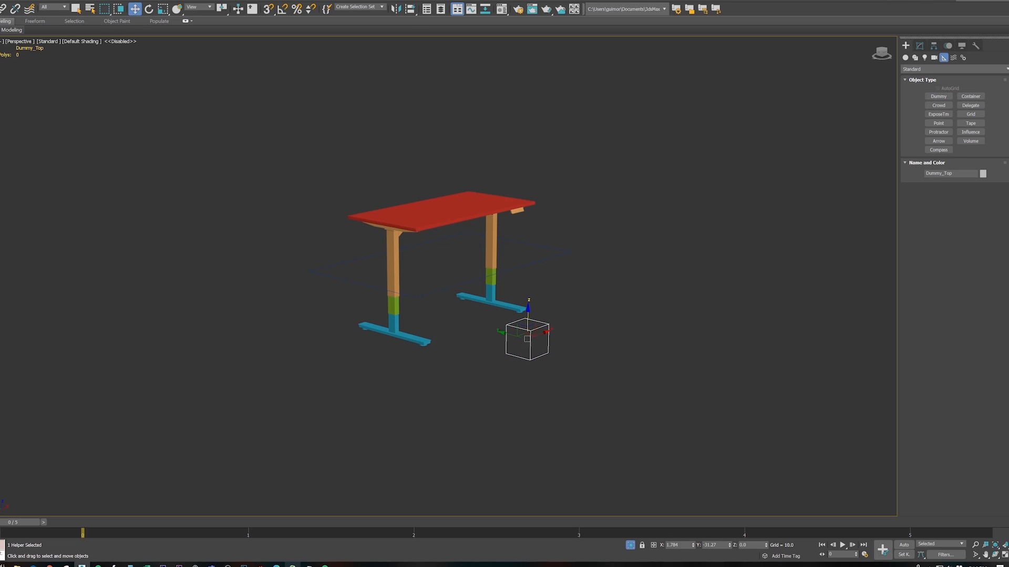
Align the Dummy_Top helper to the desk's top group so it sits centred on the tabletop.
click(416, 12)
click(442, 209)
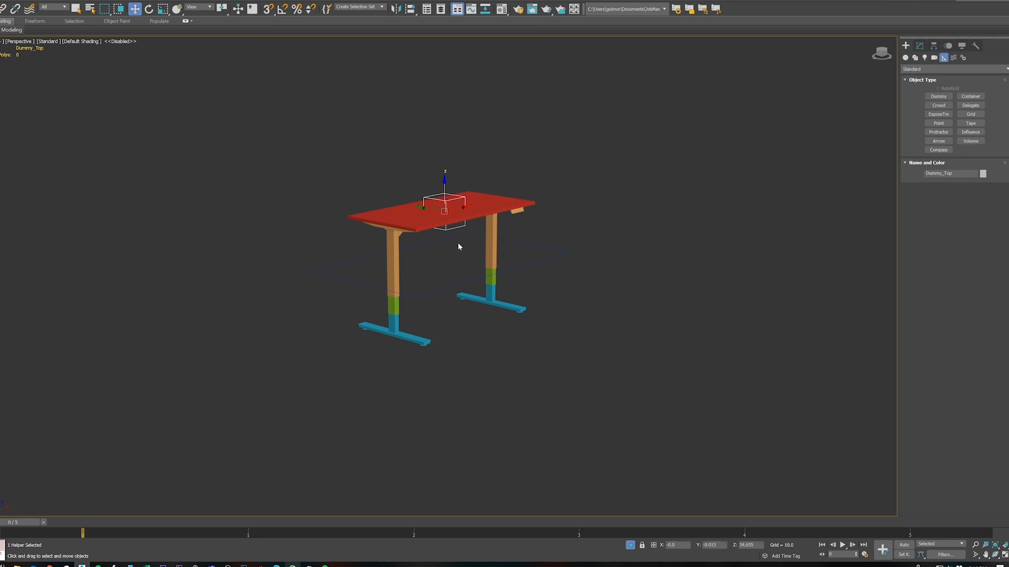
alt+middle_drag(489, 231, 468, 226)
scroll(504, 232, up, 5)
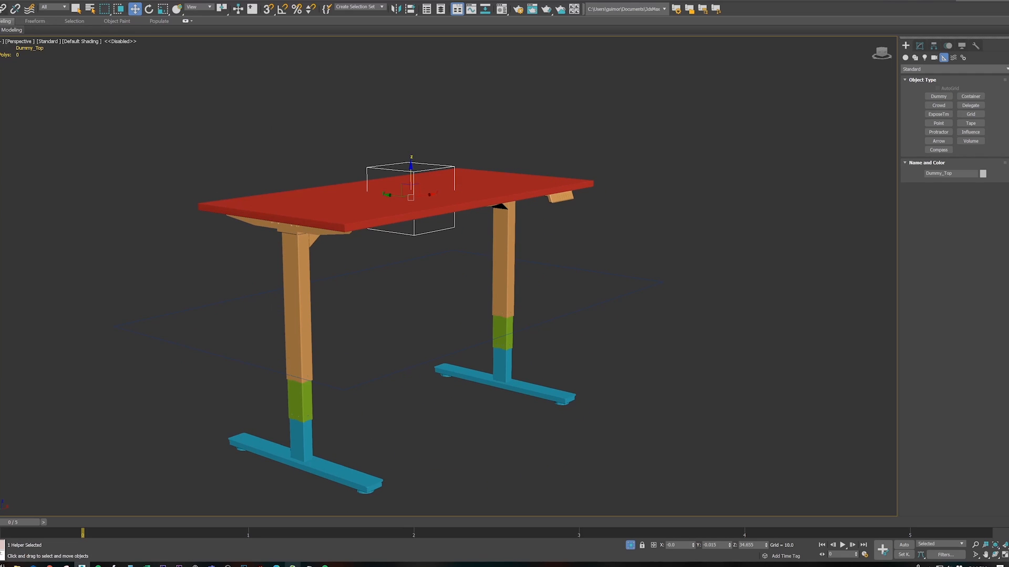
Try raising the Legs_Top group away from the Dummy_Top helper and undo the move.
click(5, 8)
key(w)
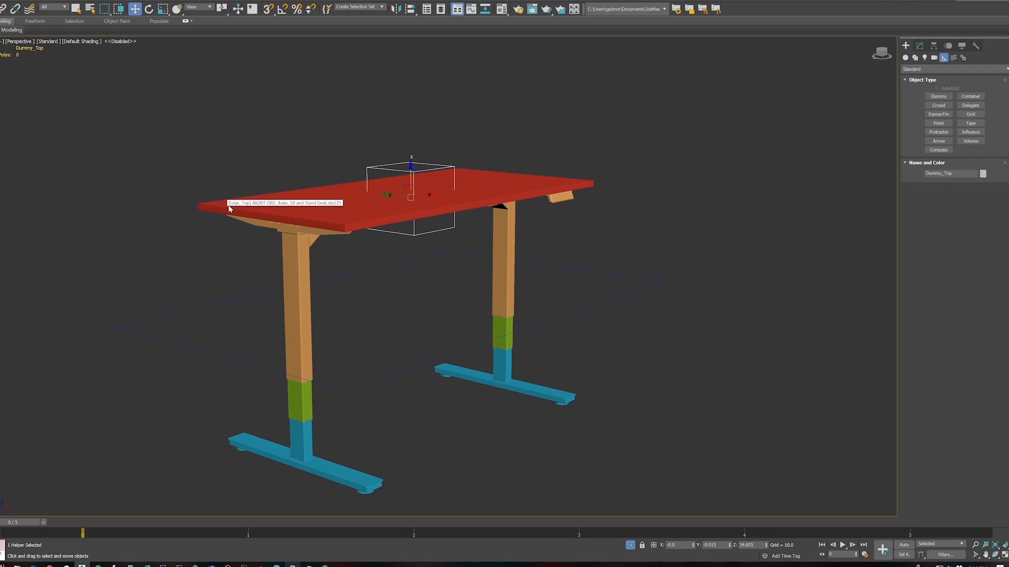
click(264, 221)
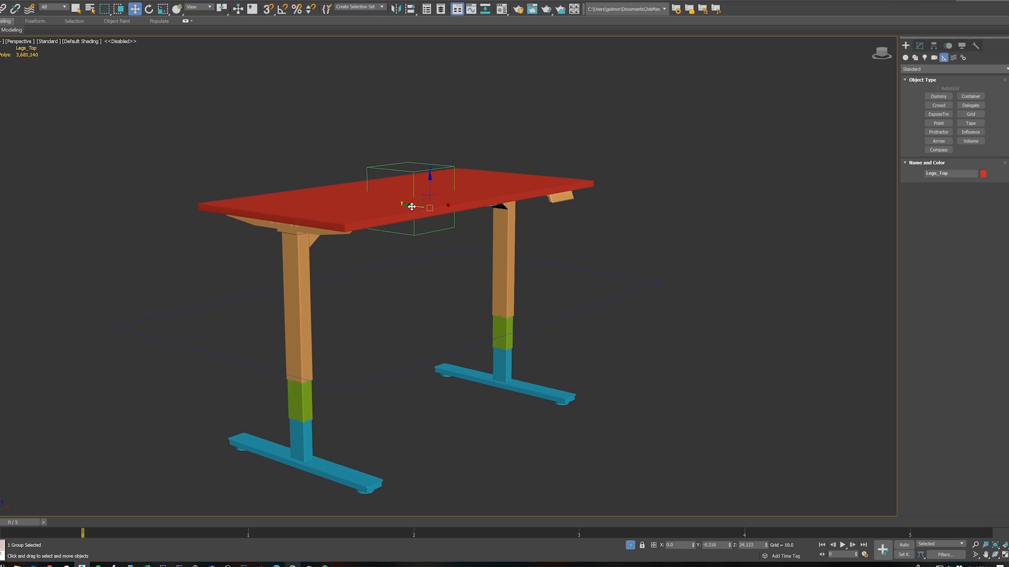
drag(430, 188, 370, 90)
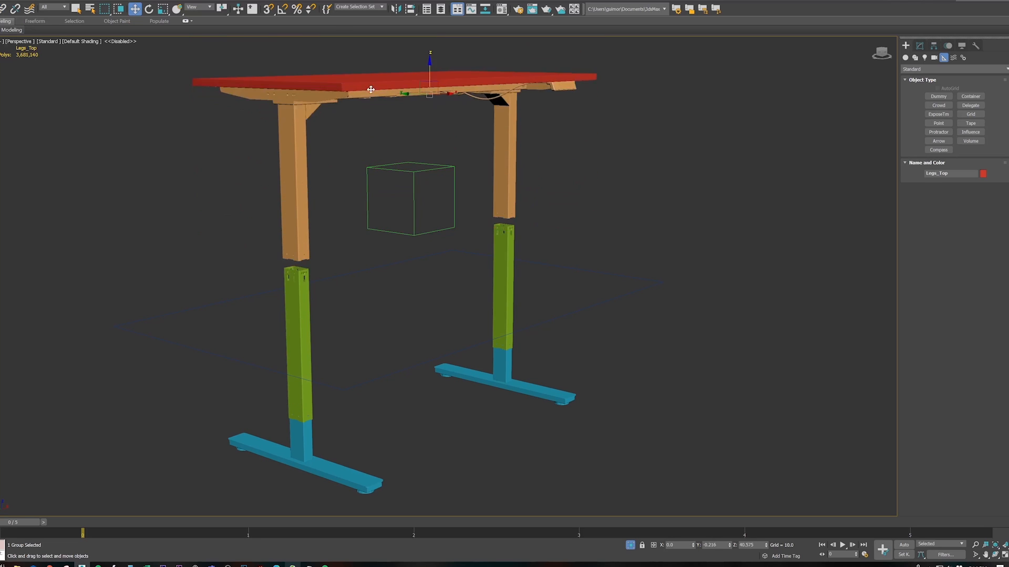
key(ctrl+z)
Link the Legs_Top group as a child of Dummy_Top and select the dummy.
click(4, 8)
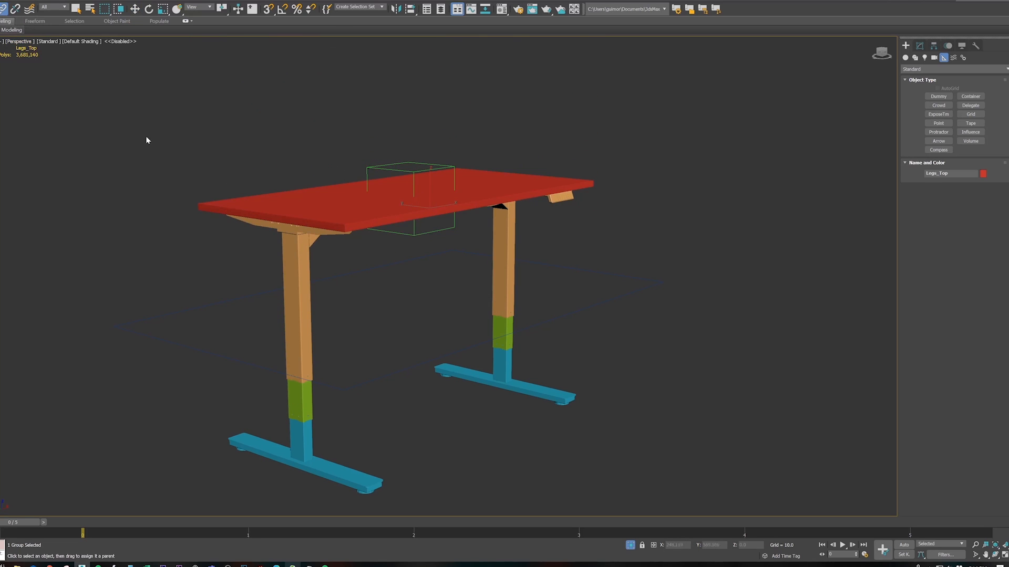
drag(214, 209, 420, 93)
key(w)
click(378, 167)
scroll(532, 347, down, 5)
scroll(580, 361, up, 3)
scroll(580, 362, up, 2)
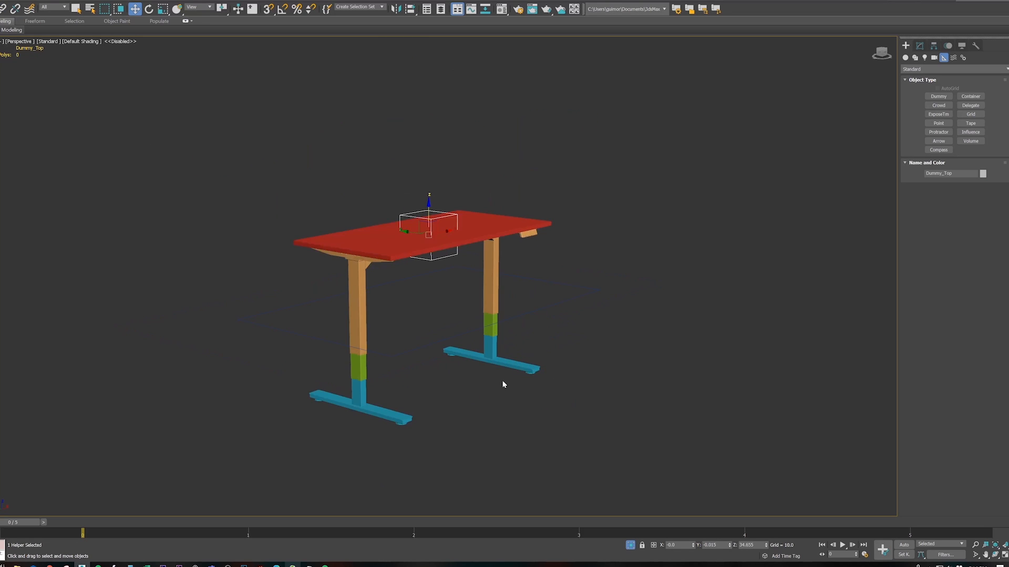
Try lowering the Legs_bottom group and raising Dummy_Top with its linked tabletop, undoing each test move.
click(501, 377)
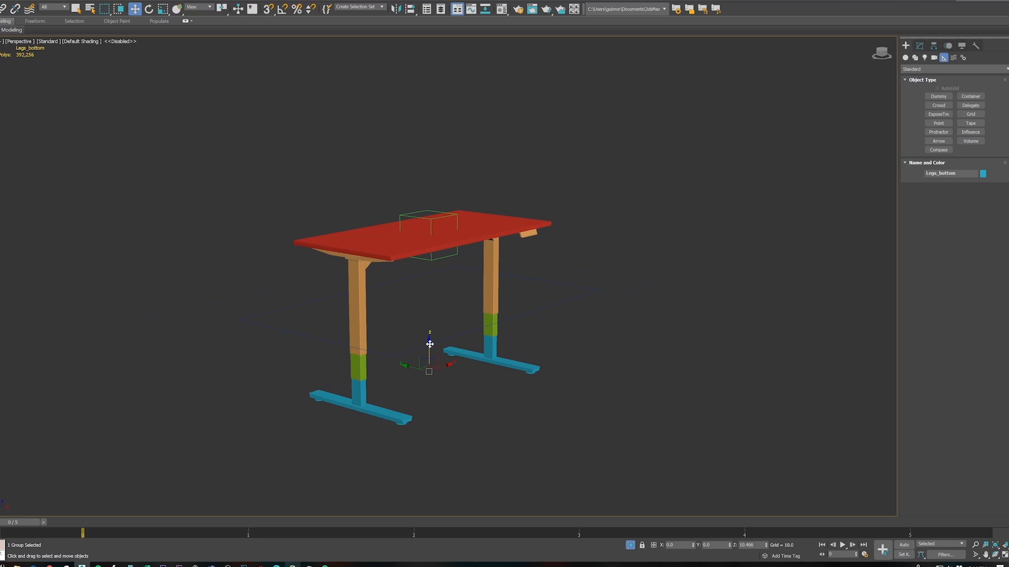
drag(429, 343, 448, 433)
key(ctrl+z)
drag(434, 221, 438, 110)
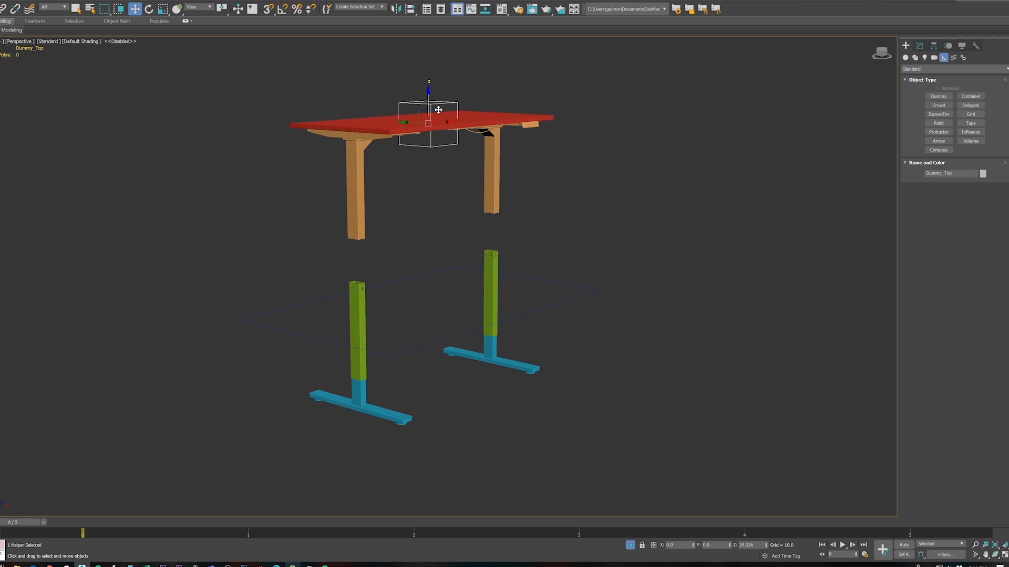
key(ctrl+z)
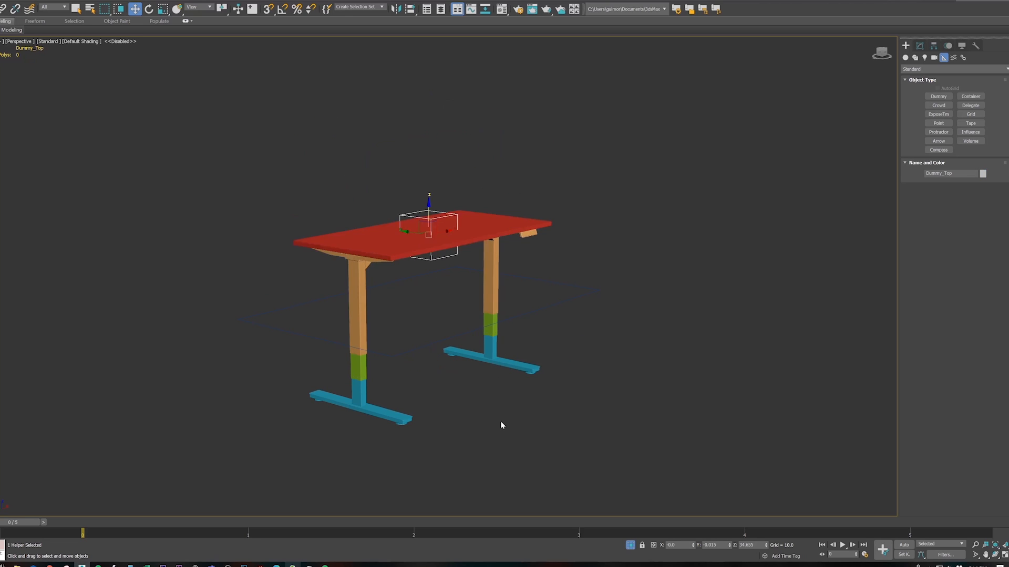
Link the Legs_bottom group to the DeskMaster rectangle and select the rectangle.
click(511, 369)
click(3, 9)
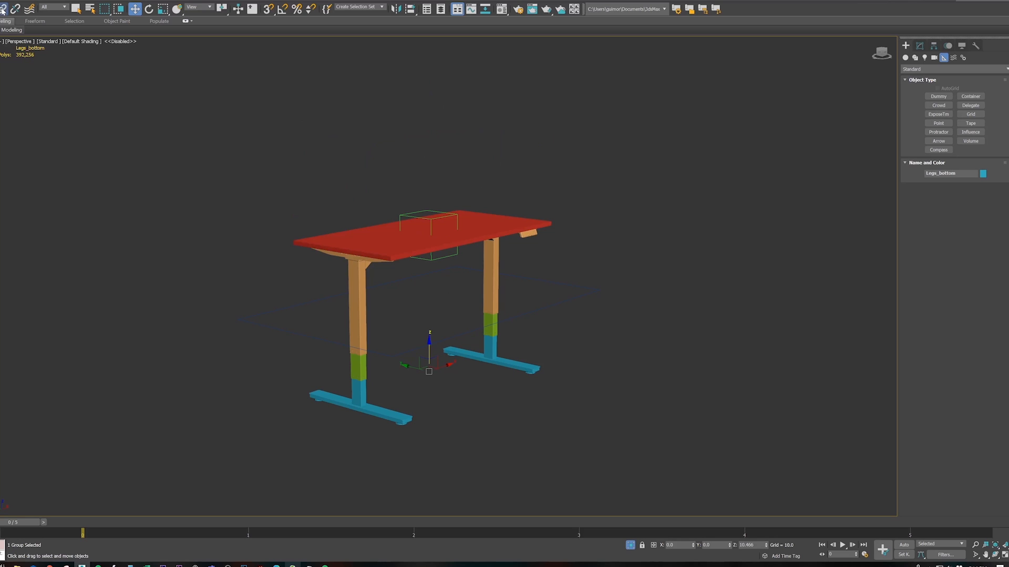
drag(522, 369, 565, 335)
key(w)
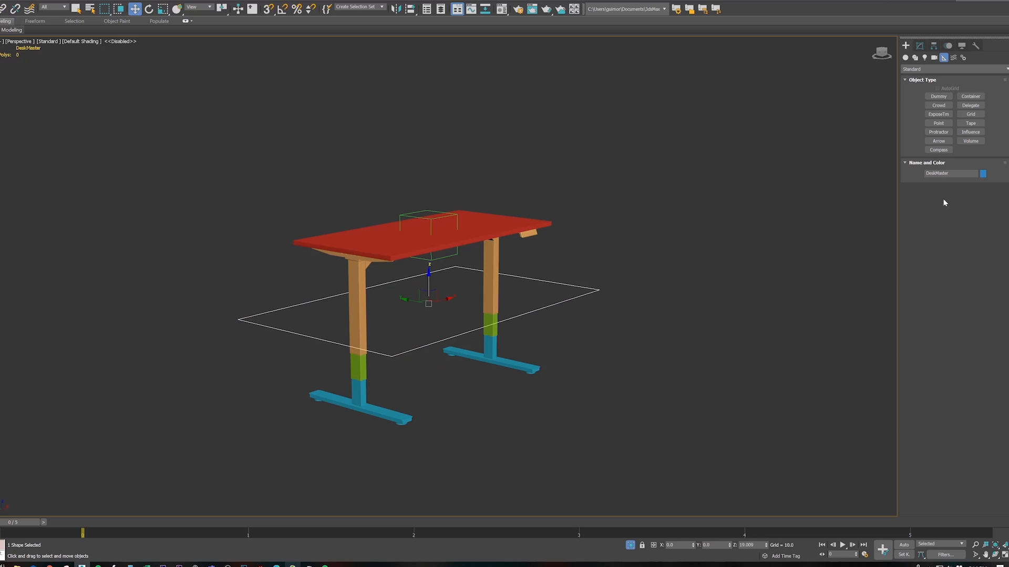
Change the DeskMaster rectangle's object color to pale blue and test its link with a cancelled sideways move.
click(983, 174)
click(526, 242)
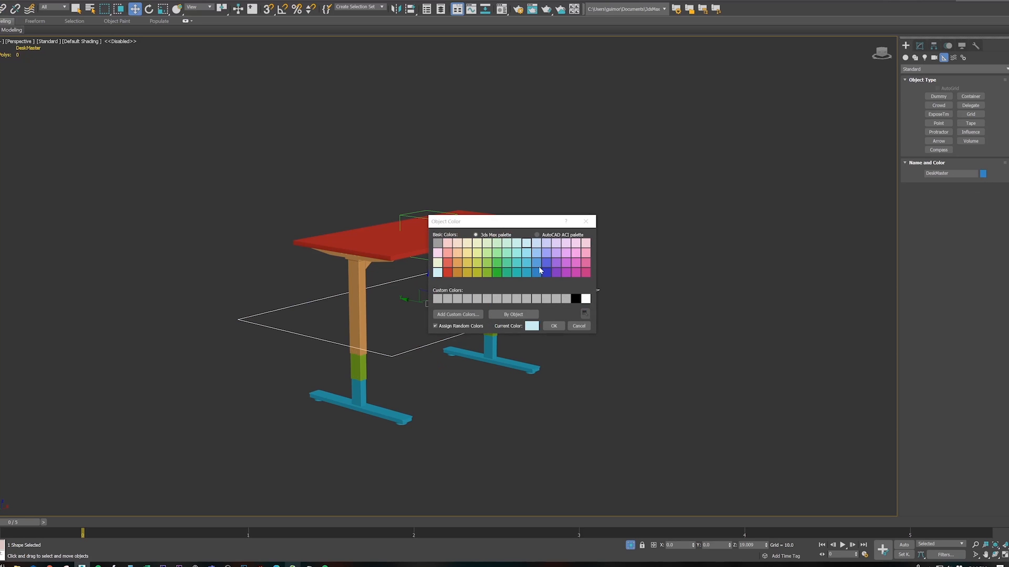
click(553, 326)
click(557, 337)
drag(562, 321, 562, 322)
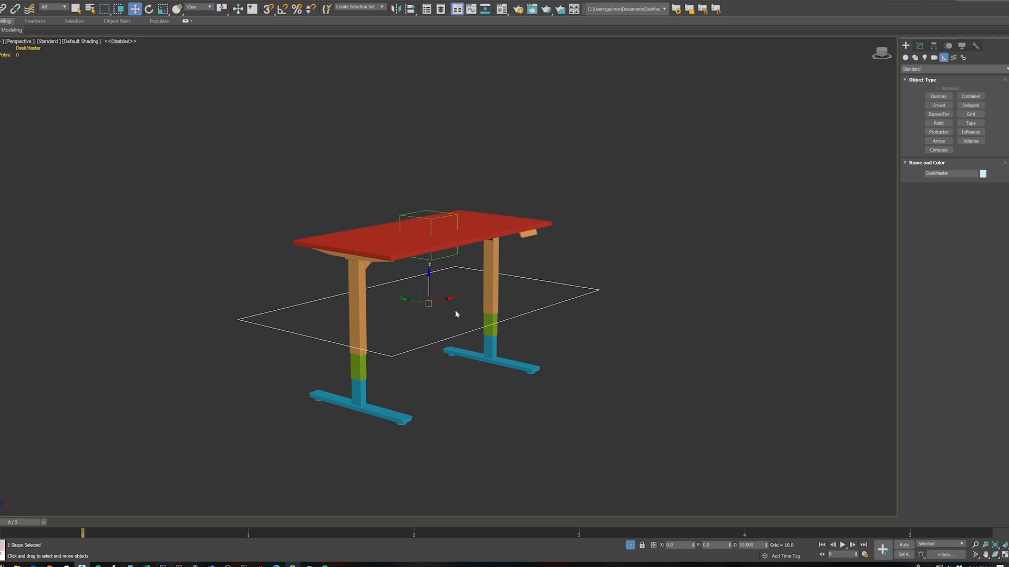
drag(405, 300, 341, 283)
right_click(342, 282)
Link the Dummy_Top helper as a child of the DeskMaster rectangle.
click(408, 216)
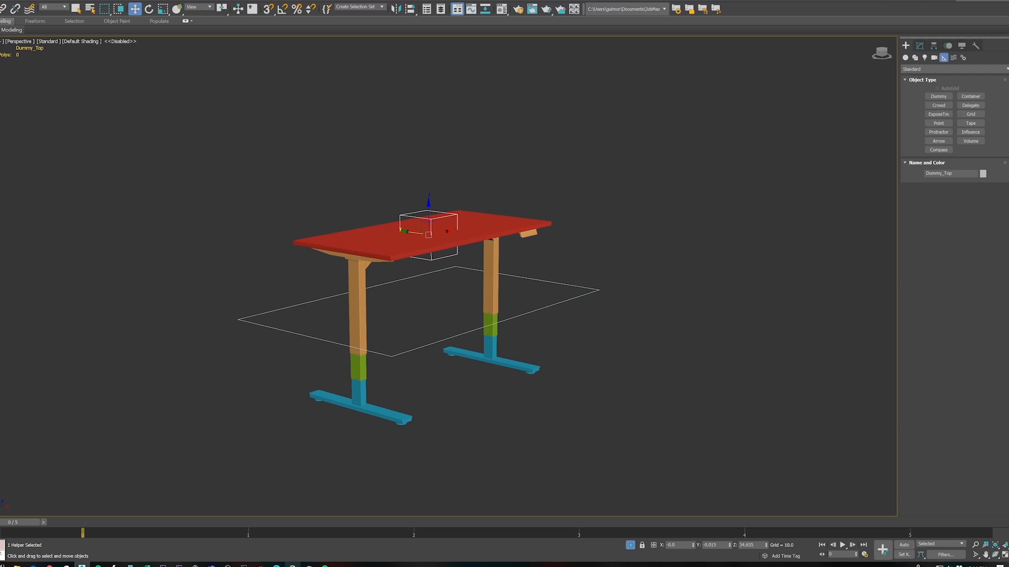
click(400, 215)
drag(400, 216, 296, 275)
drag(287, 309, 287, 310)
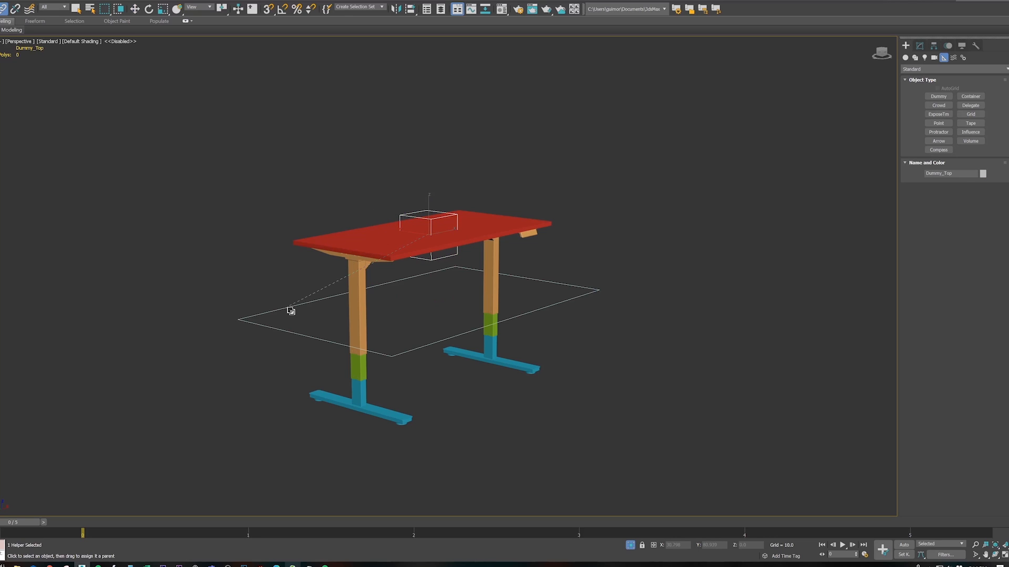
key(w)
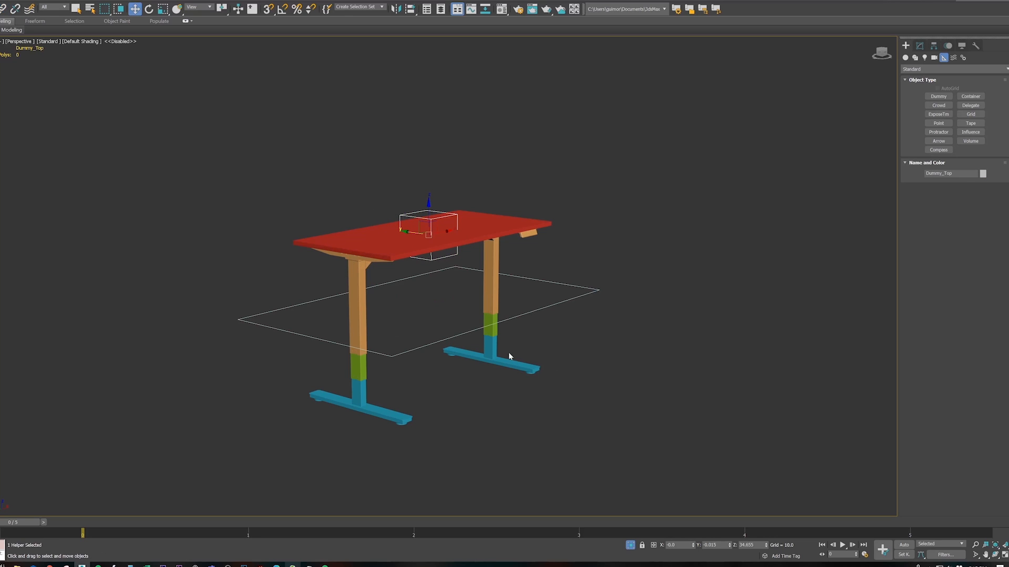
Try moving the Legs_Middle group sideways along Y and undo the move.
click(494, 334)
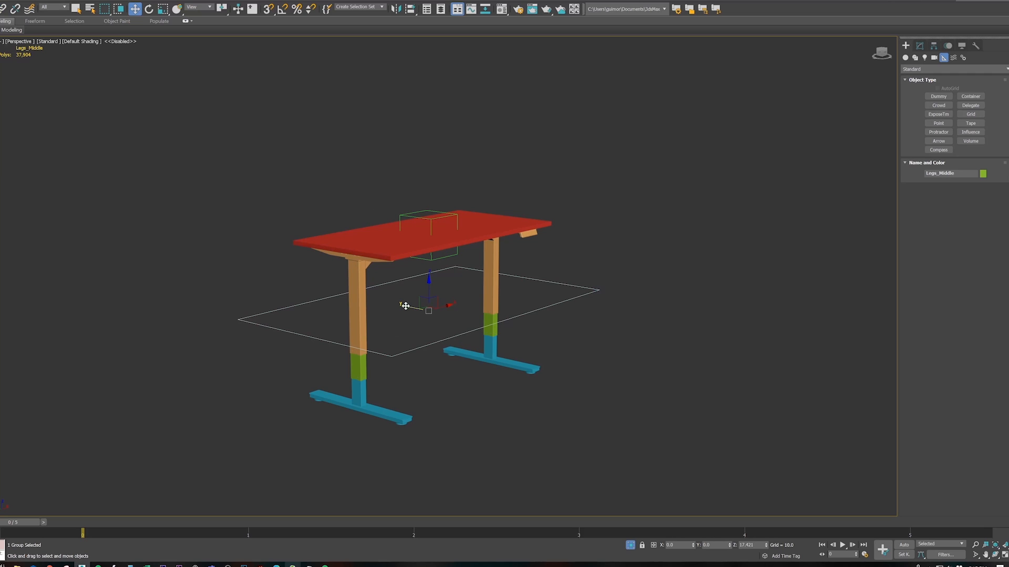
drag(405, 306, 374, 300)
key(ctrl+z)
Try raising Dummy_Top to check how the tabletop extends over the middle legs, and undo the move.
scroll(428, 371, up, 4)
scroll(428, 358, down, 4)
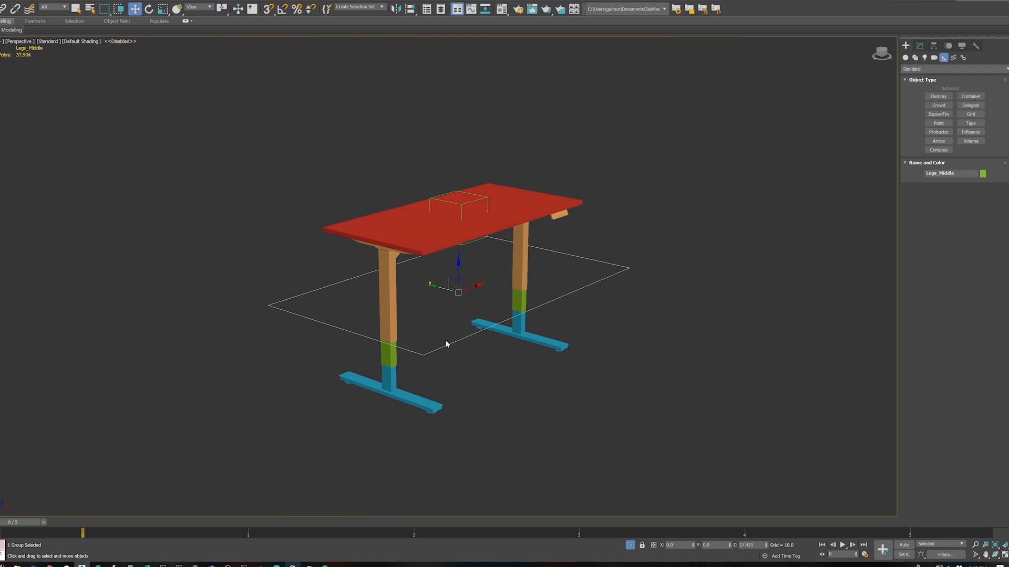
scroll(445, 341, up, 4)
alt+middle_drag(445, 341, 481, 275)
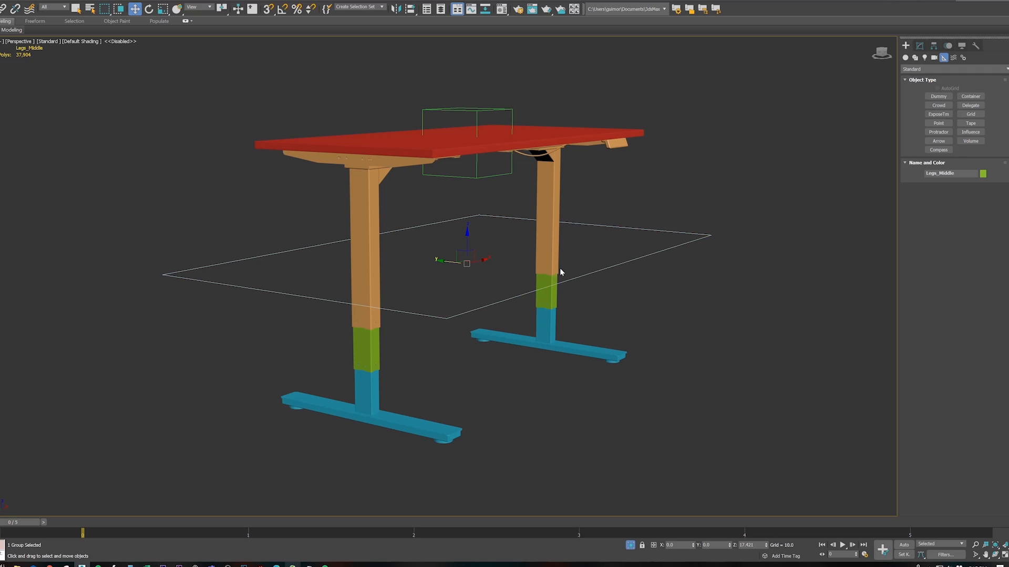
click(474, 179)
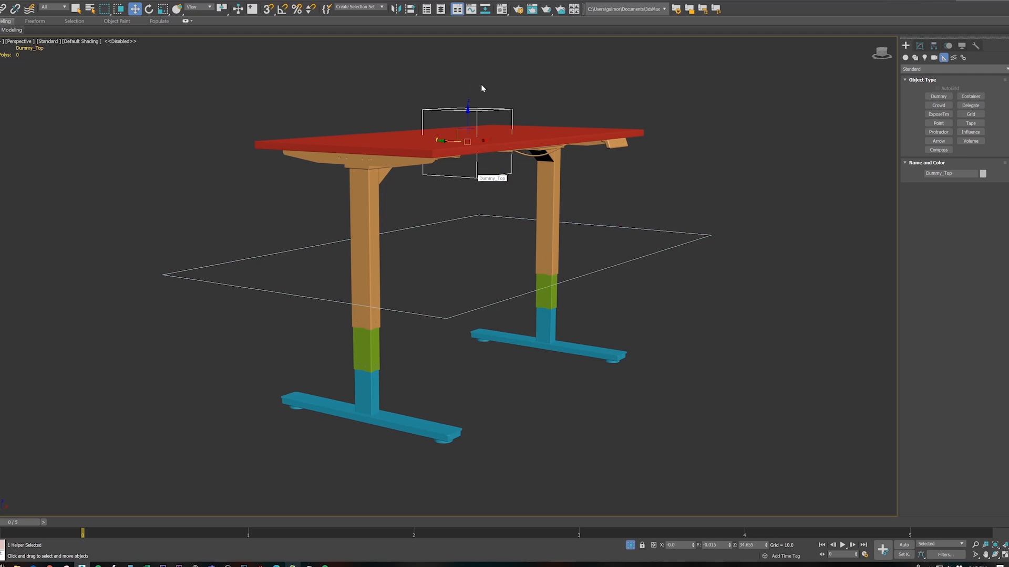
drag(469, 111, 470, 48)
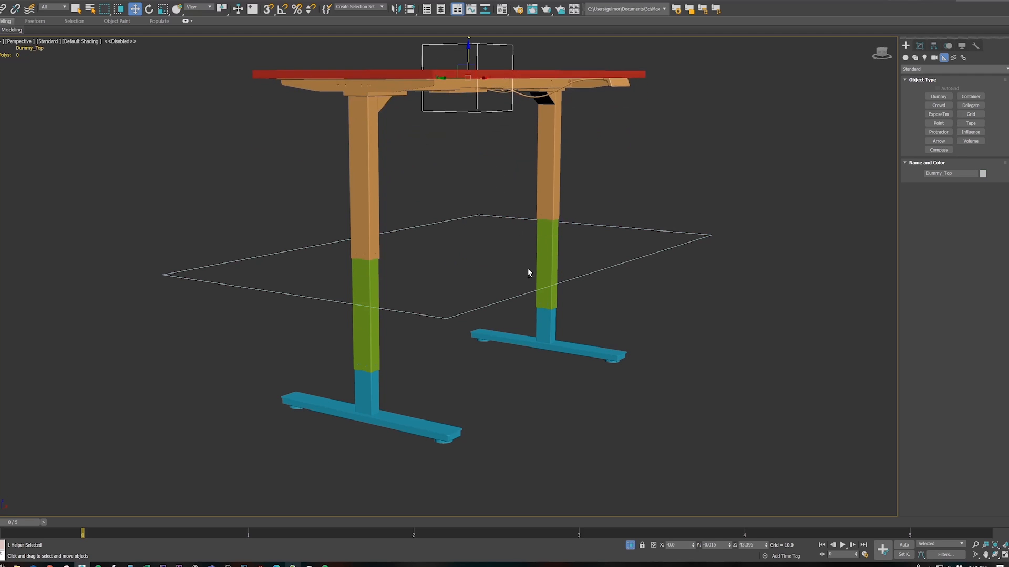
key(ctrl+z)
Link the Legs_Middle group as a child of the DeskMaster rectangle.
click(3, 8)
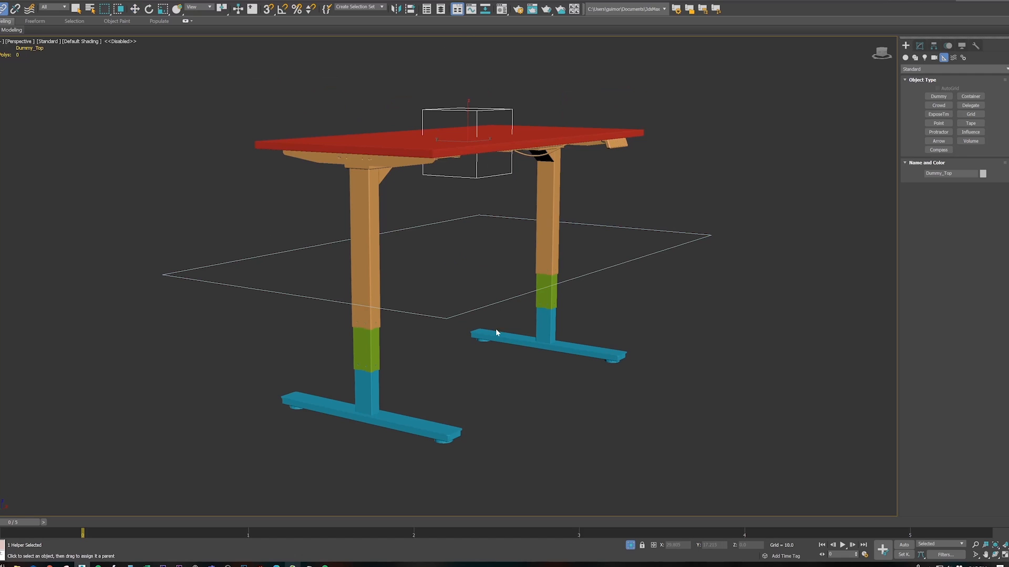
click(548, 302)
drag(414, 224, 423, 250)
key(w)
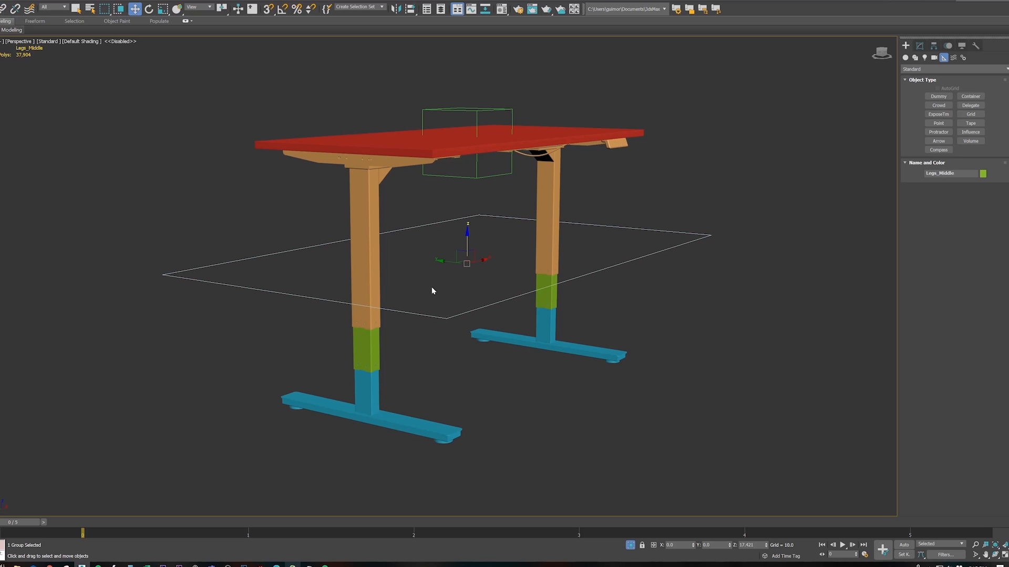
Try moving the DeskMaster rectangle sideways along Y to test the middle legs' link, and undo both moves.
click(476, 218)
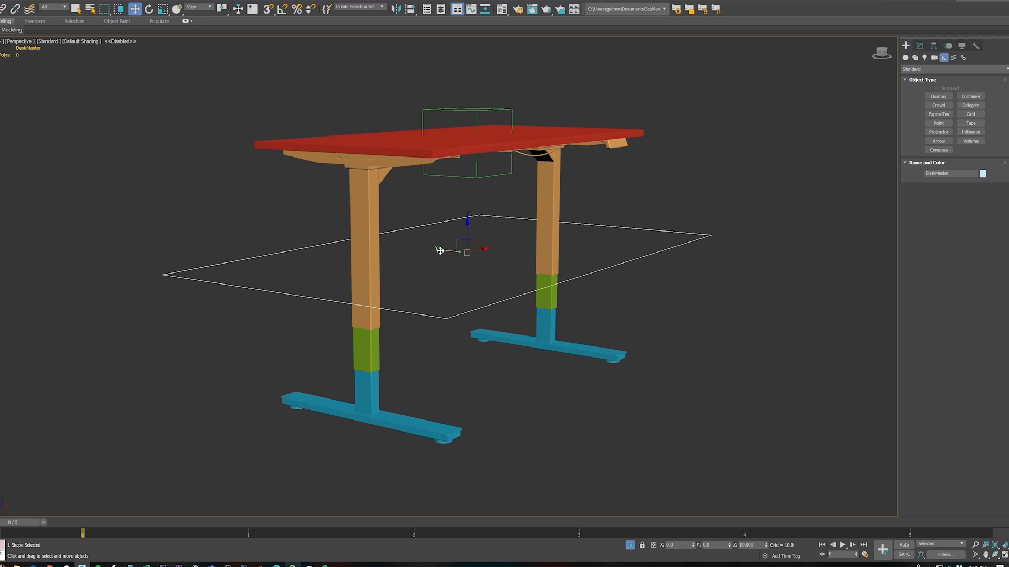
drag(440, 251, 350, 236)
key(ctrl+z)
click(541, 384)
click(498, 300)
scroll(480, 288, down, 3)
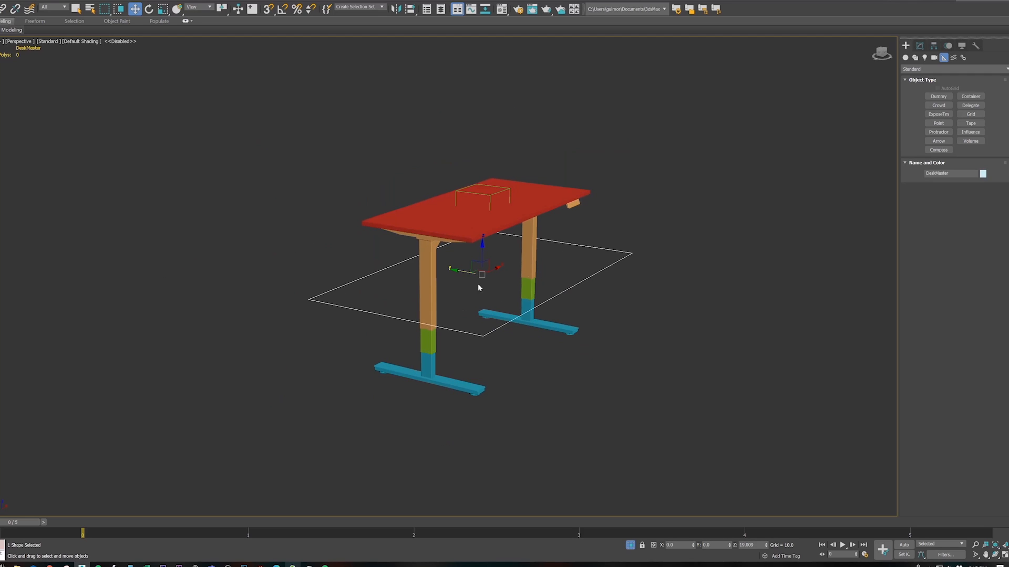
scroll(446, 269, down, 1)
drag(446, 269, 306, 239)
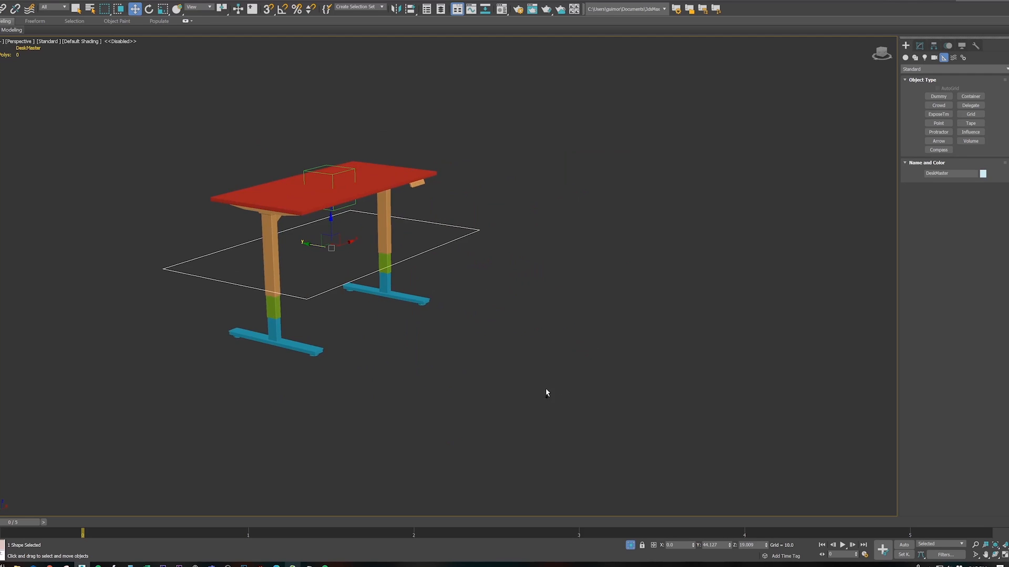
key(ctrl+z)
Try raising the Dummy_Top helper to compare its motion with the Legs_Middle group, and undo the move.
drag(489, 198, 460, 152)
key(ctrl+z)
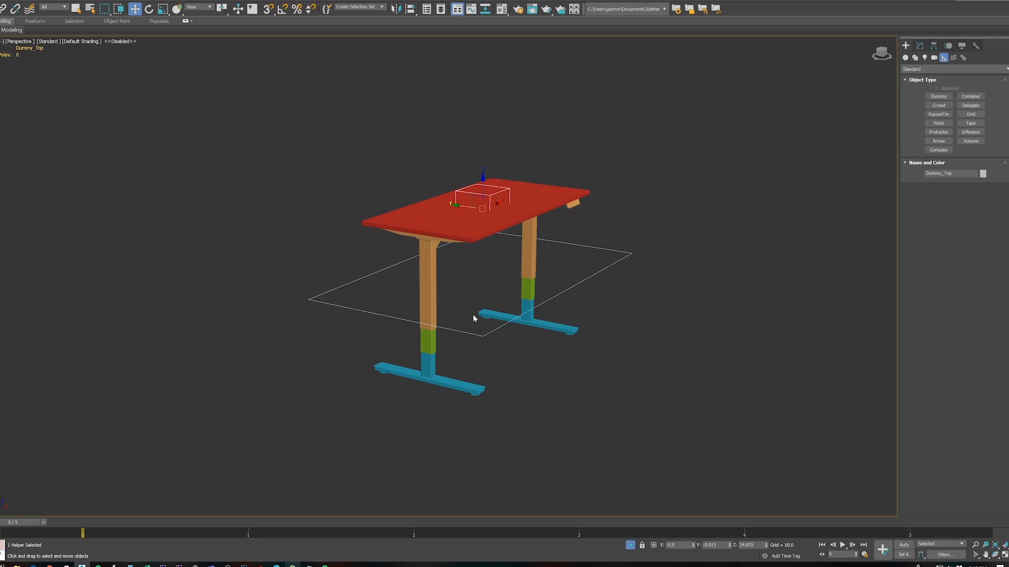
click(526, 292)
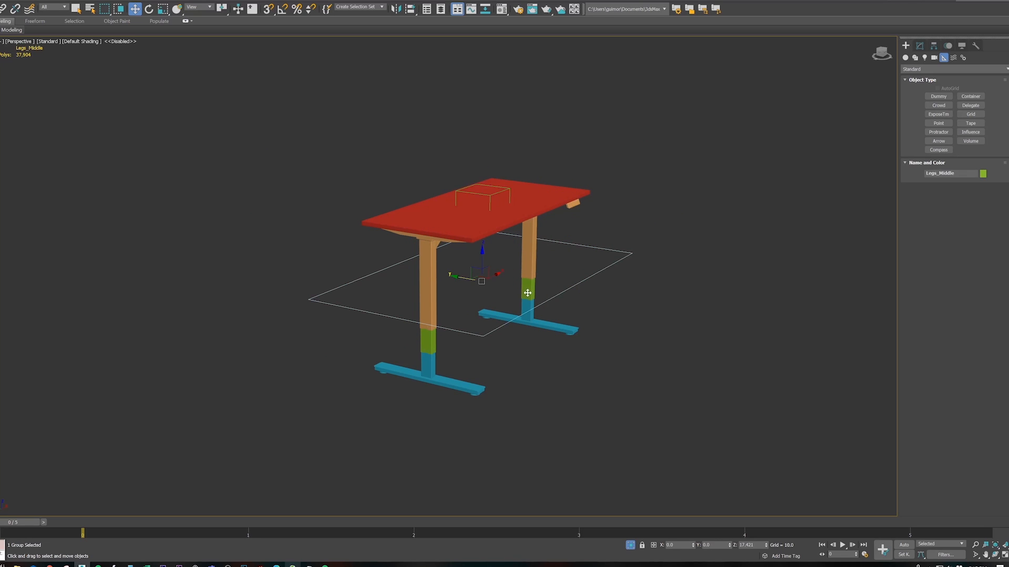
scroll(519, 293, up, 3)
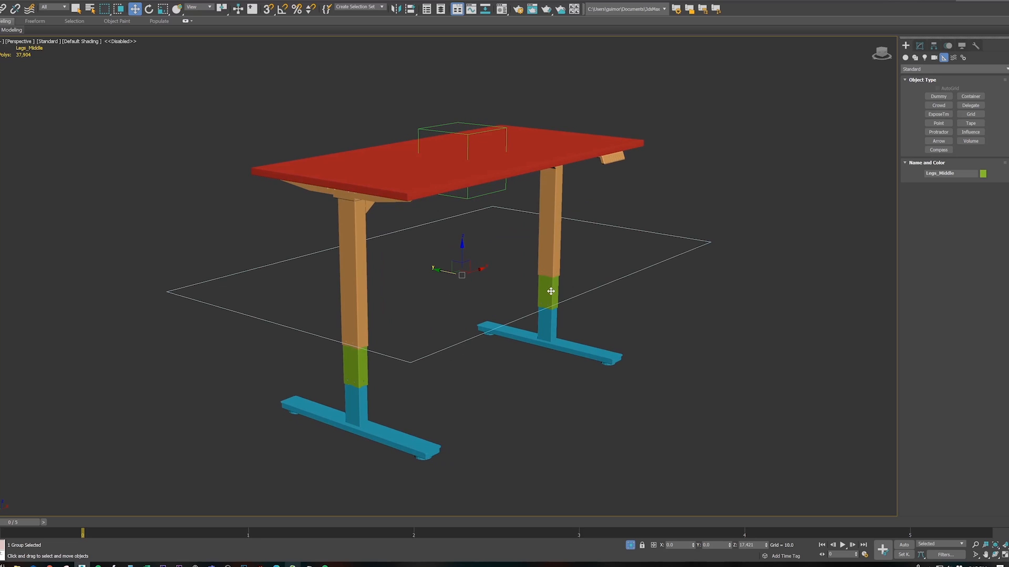
click(408, 241)
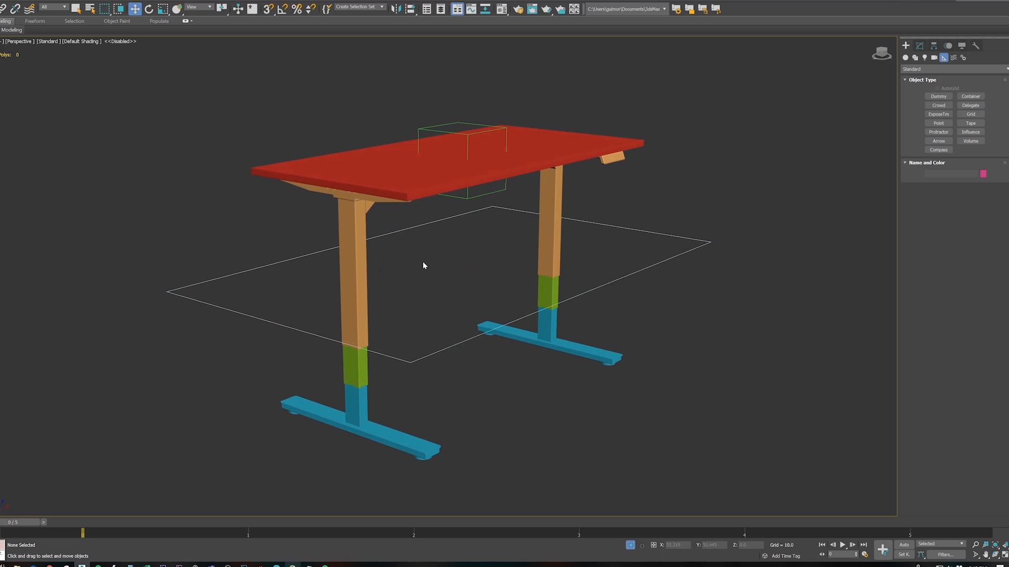
Turn on the edged faces display with the Legs_Middle group selected to expose its geometry inside the upper legs.
click(552, 295)
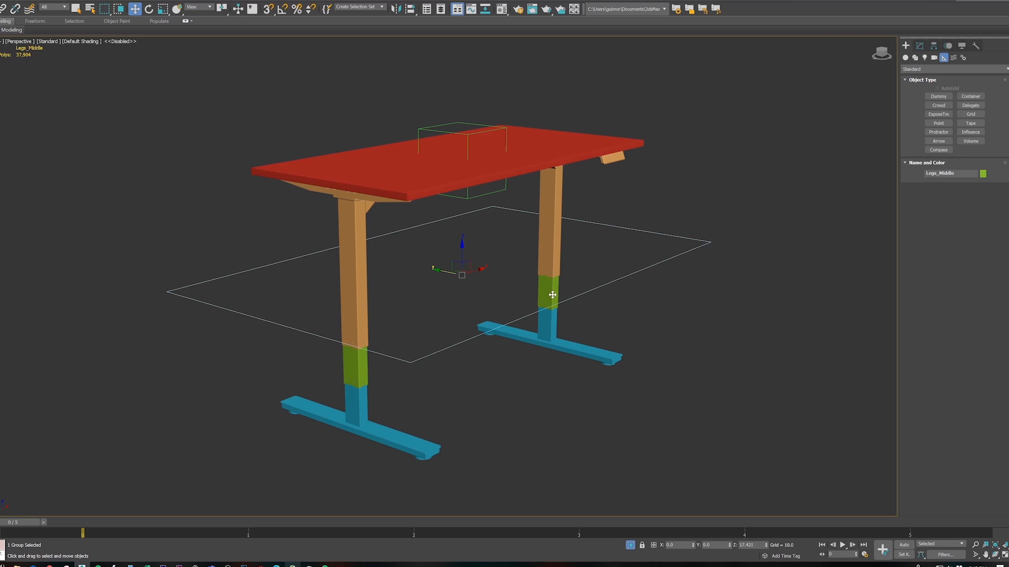
key(F4)
mouse_move(554, 296)
middle_down()
mouse_move(531, 301)
mouse_move(524, 277)
mouse_move(539, 278)
middle_up()
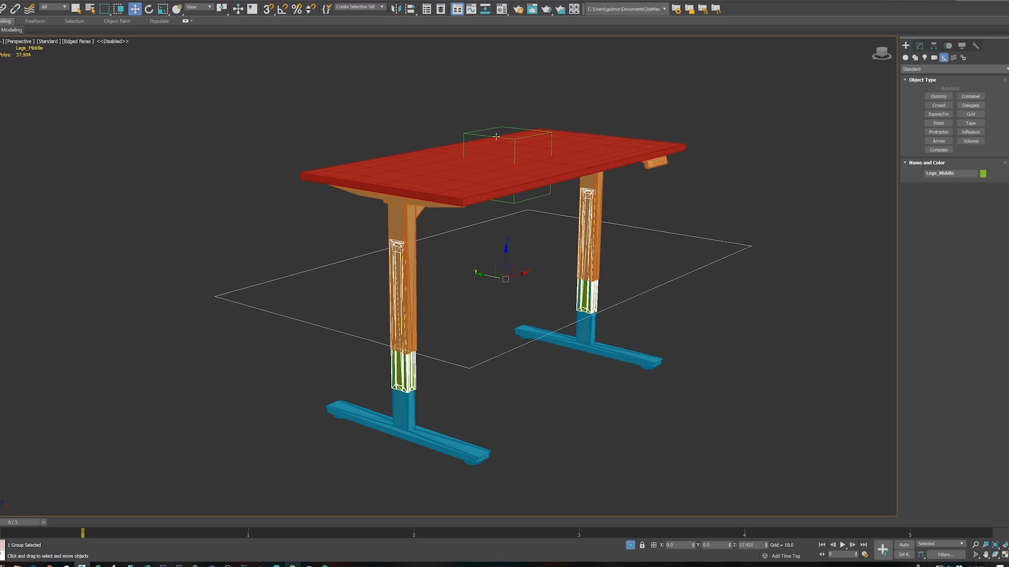
click(359, 118)
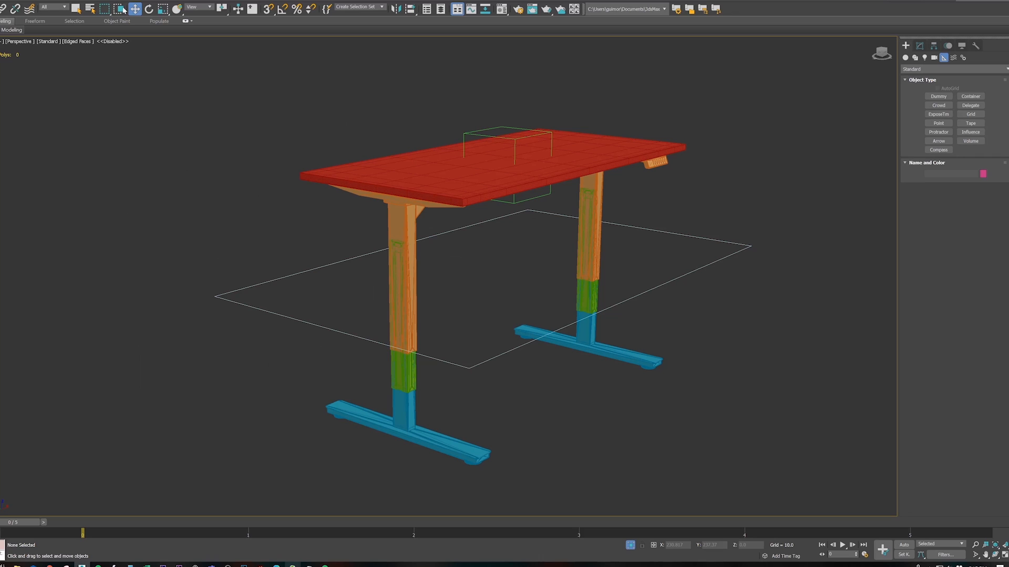
Apply a Position Constraint to the Legs_Middle group with Dummy_Top as its target.
click(407, 373)
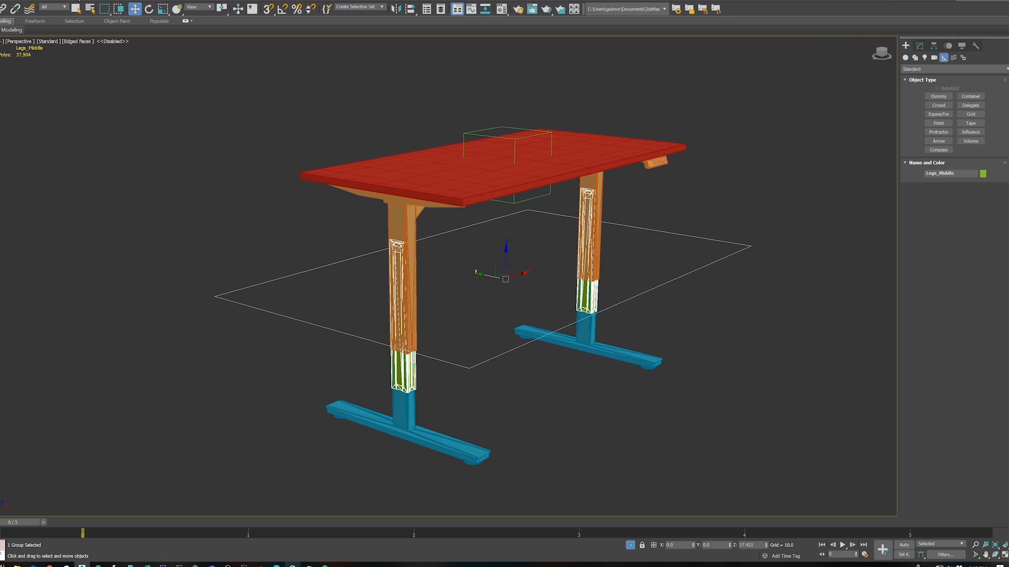
click(112, 2)
mouse_move(157, 41)
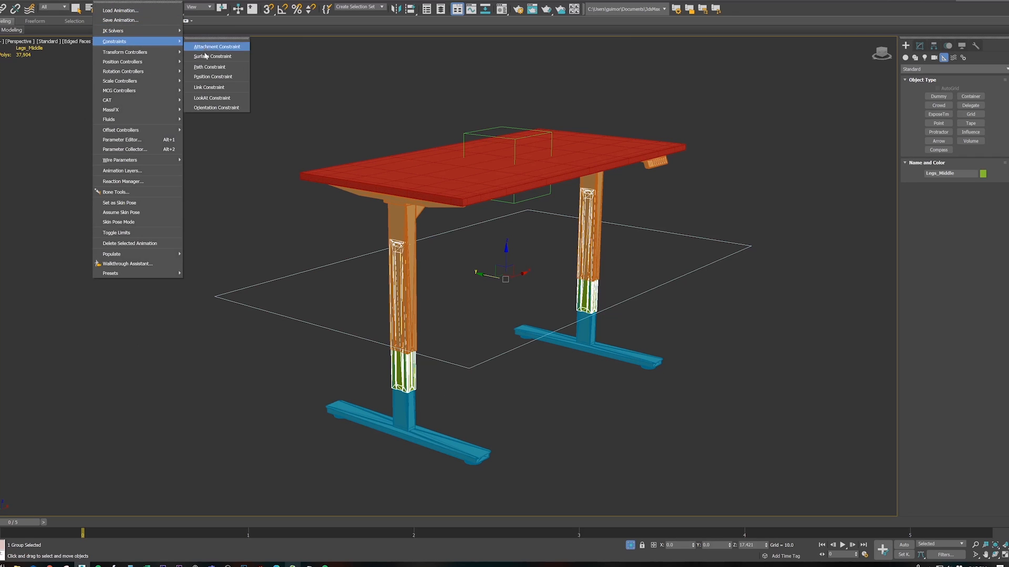
click(214, 77)
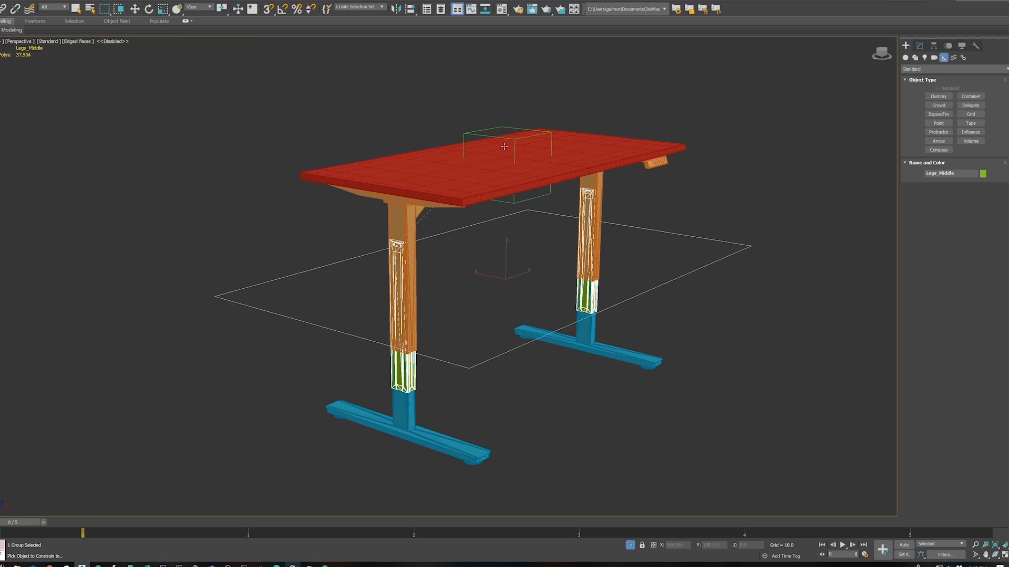
click(470, 134)
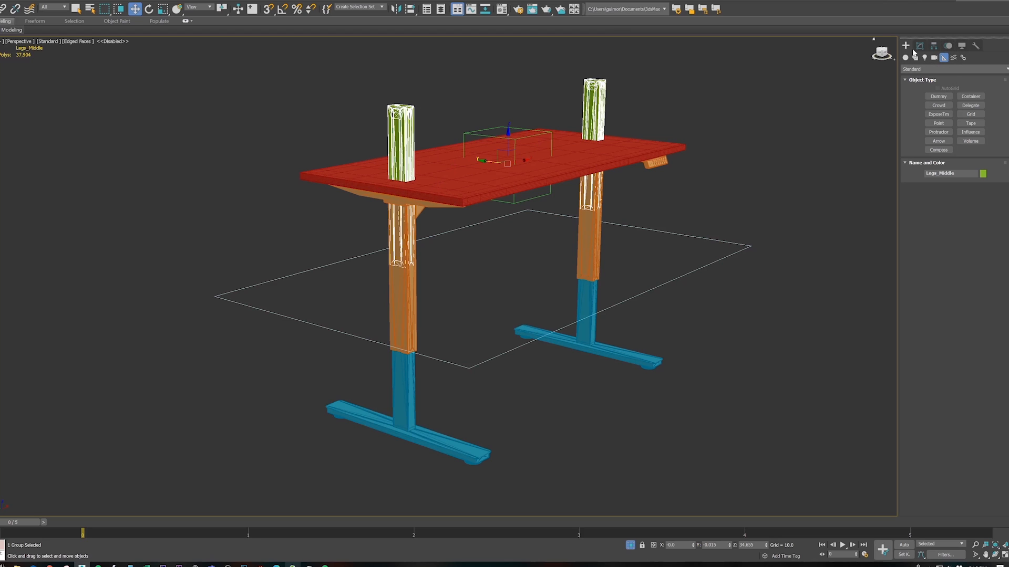
Enable Keep Initial Offset for the Position Constraint on the Legs_Middle group.
click(934, 46)
click(950, 47)
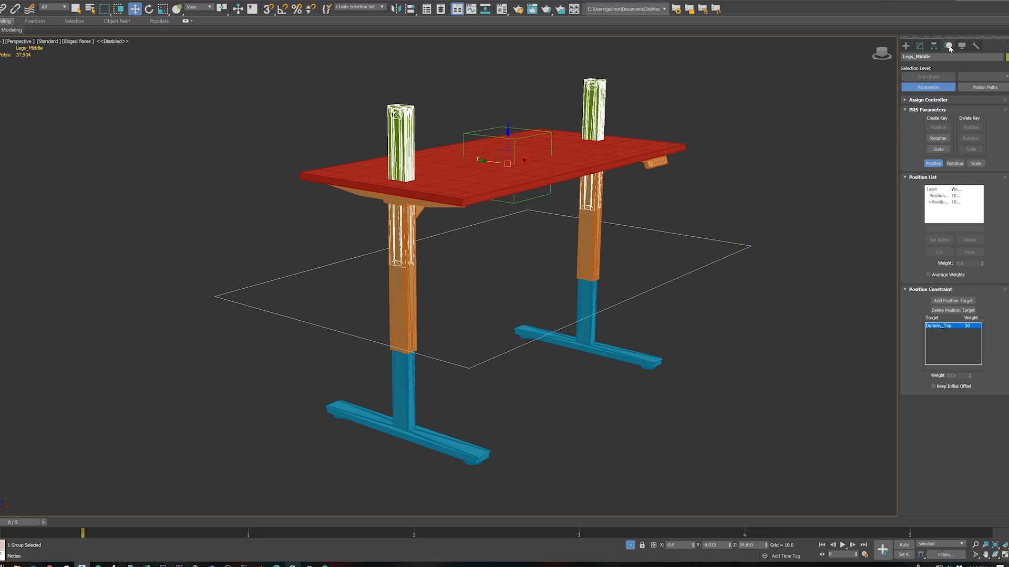
click(938, 203)
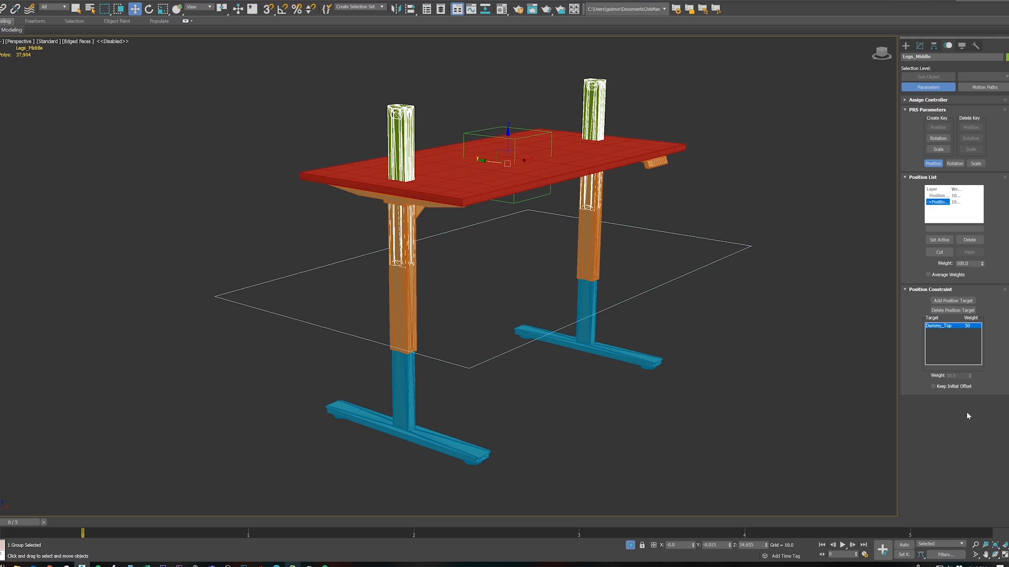
click(933, 386)
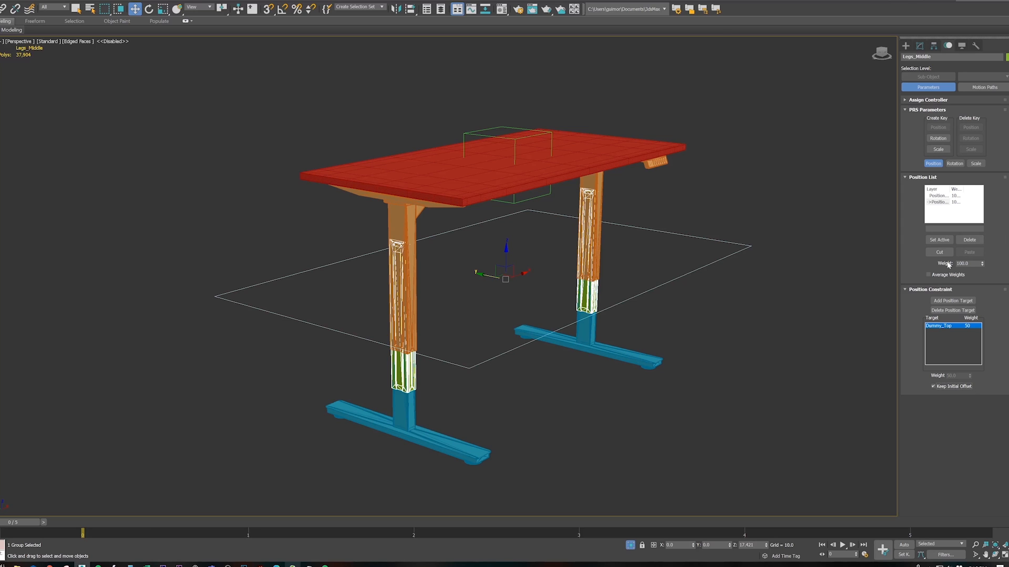
Try raising Dummy_Top to test the middle legs' Position Constraint, and undo the move.
click(515, 136)
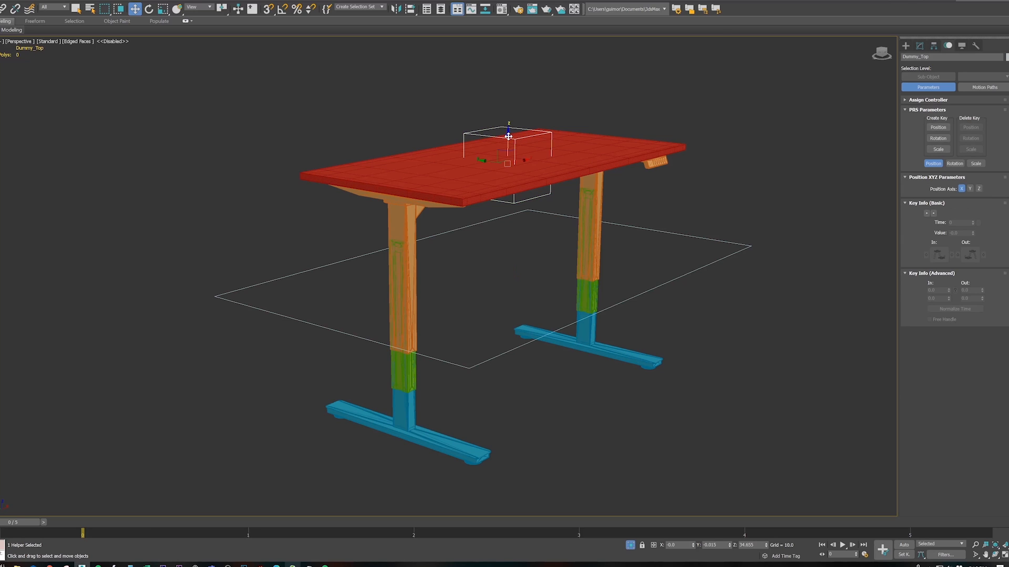
drag(507, 137, 514, 82)
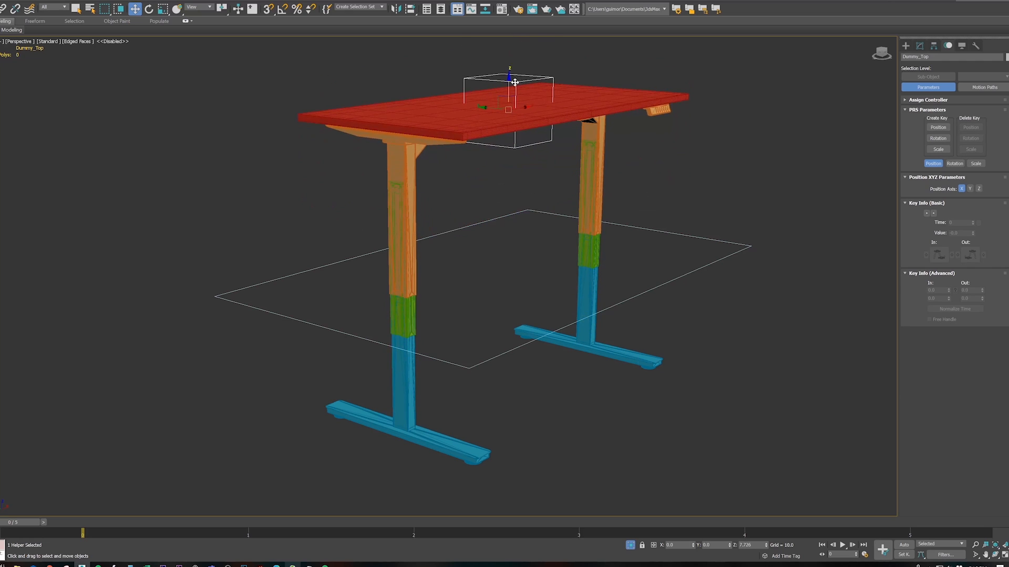
key(ctrl+z)
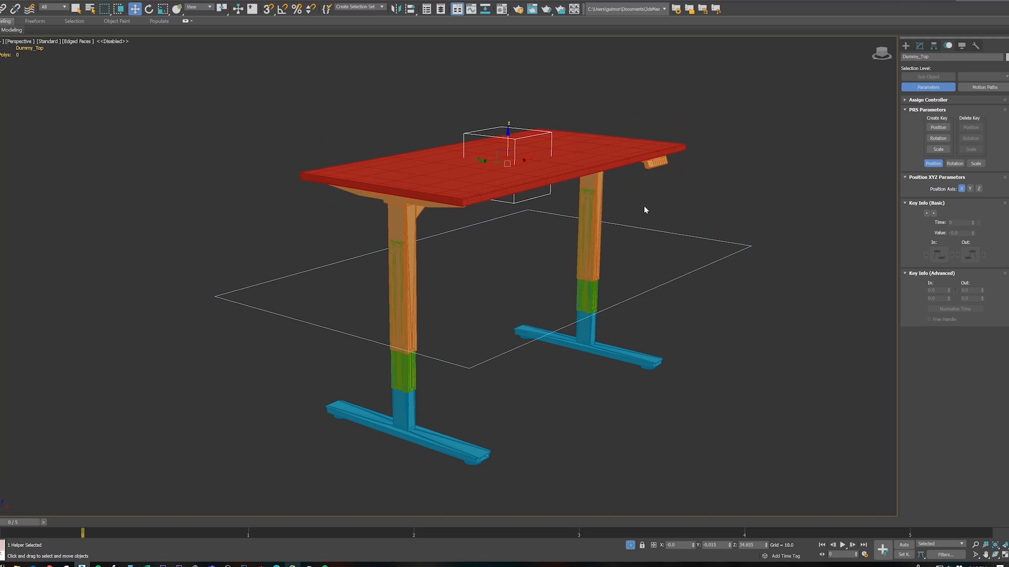
Set the weight of the Position Constraint layer in the Legs_Middle group's position list to 50.
click(578, 285)
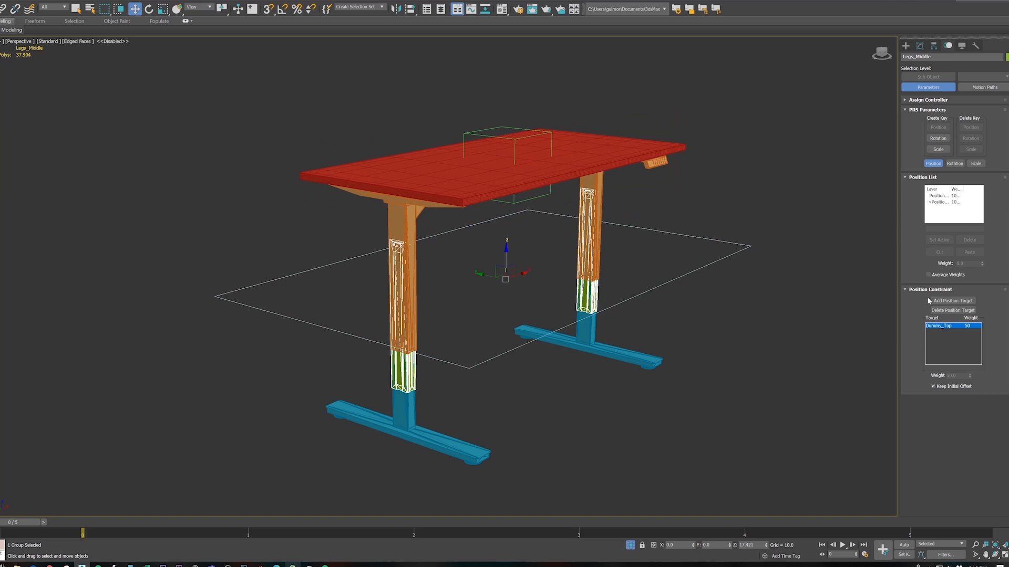
click(937, 202)
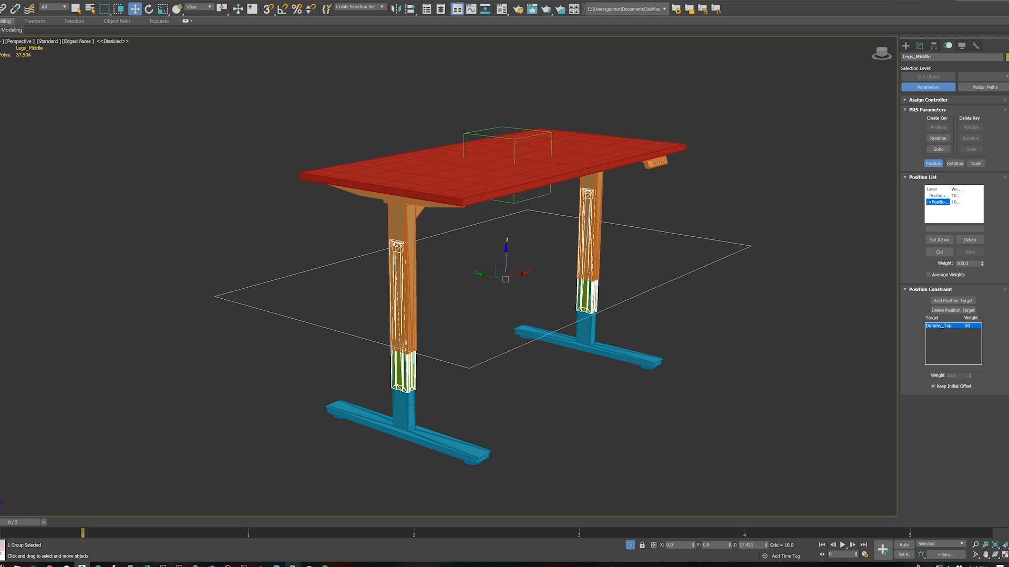
drag(972, 264, 928, 255)
text(50)
key(Return)
click(465, 271)
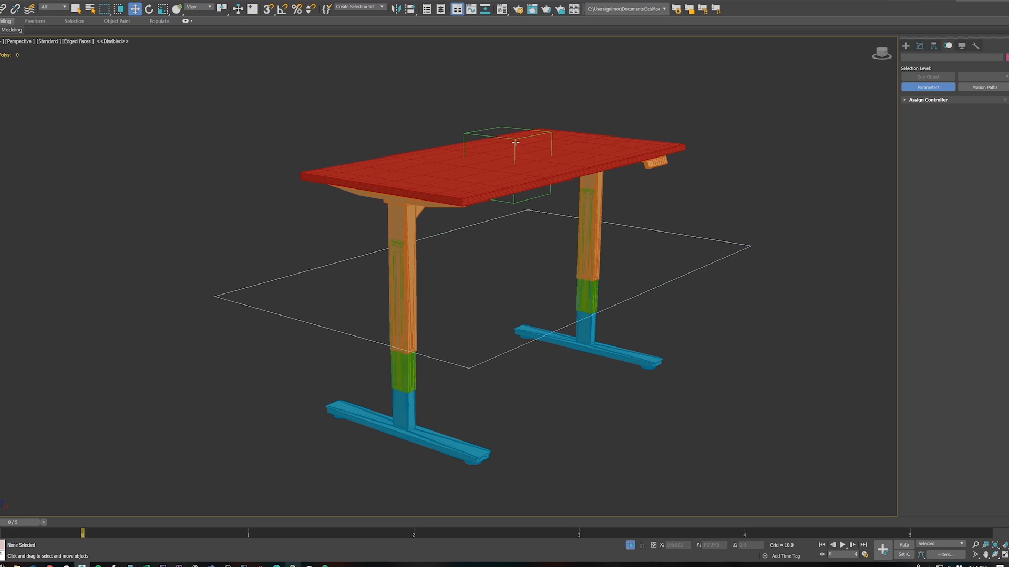
Test moving Dummy_Top vertically and examine from several angles how the three leg sections telescope.
click(515, 142)
drag(508, 133, 538, 133)
alt+middle_drag(550, 394, 546, 389)
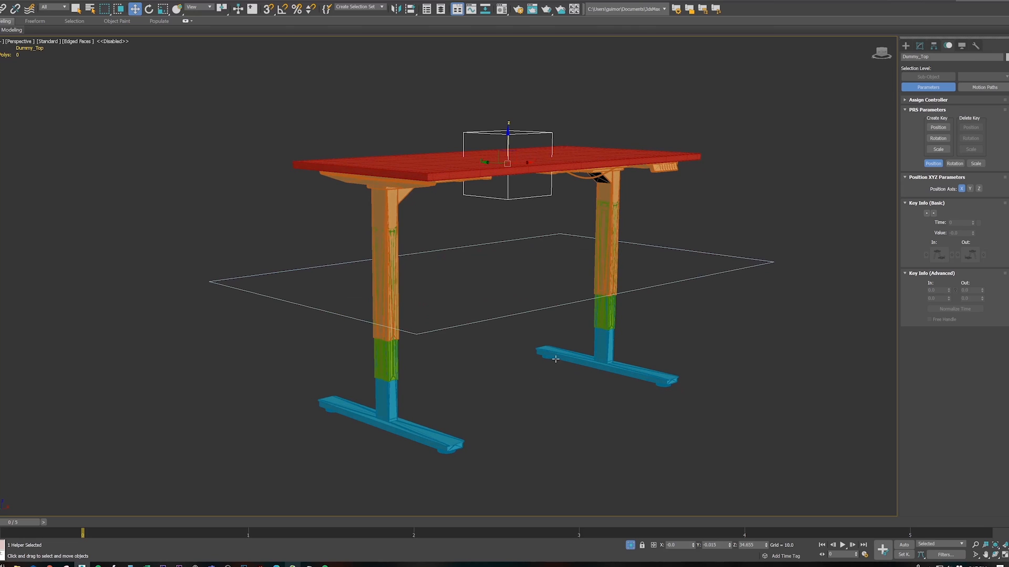
alt+middle_drag(560, 374, 565, 367)
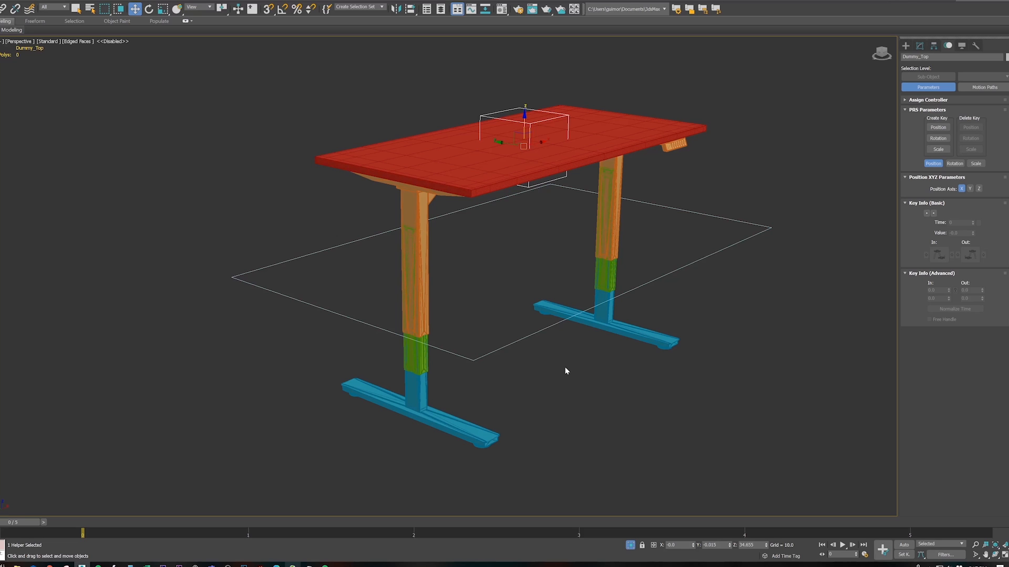
middle_drag(556, 354, 529, 360)
scroll(529, 358, down, 3)
scroll(489, 353, up, 5)
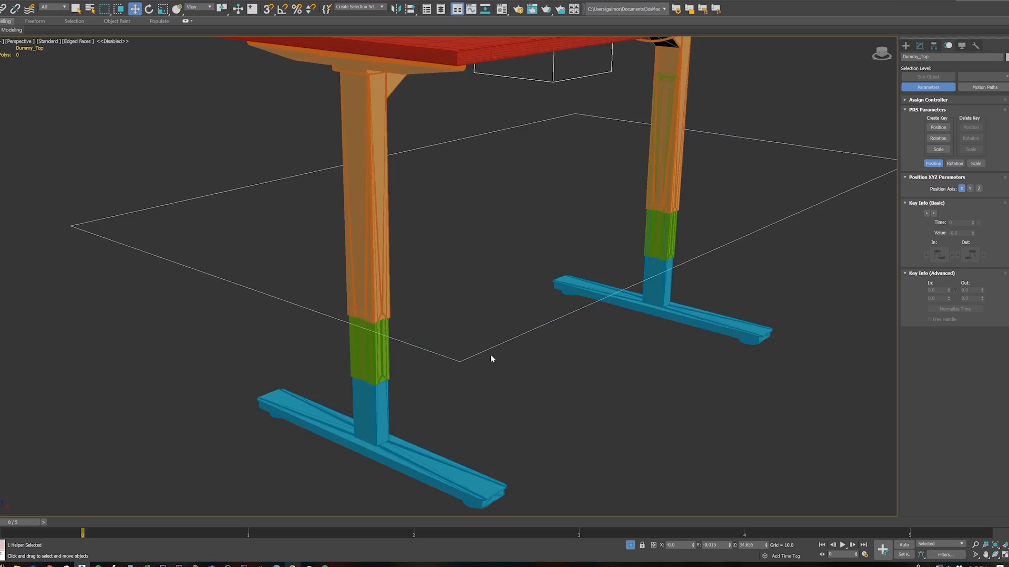
scroll(500, 353, down, 8)
scroll(498, 282, up, 6)
middle_drag(498, 282, 498, 293)
scroll(498, 292, down, 2)
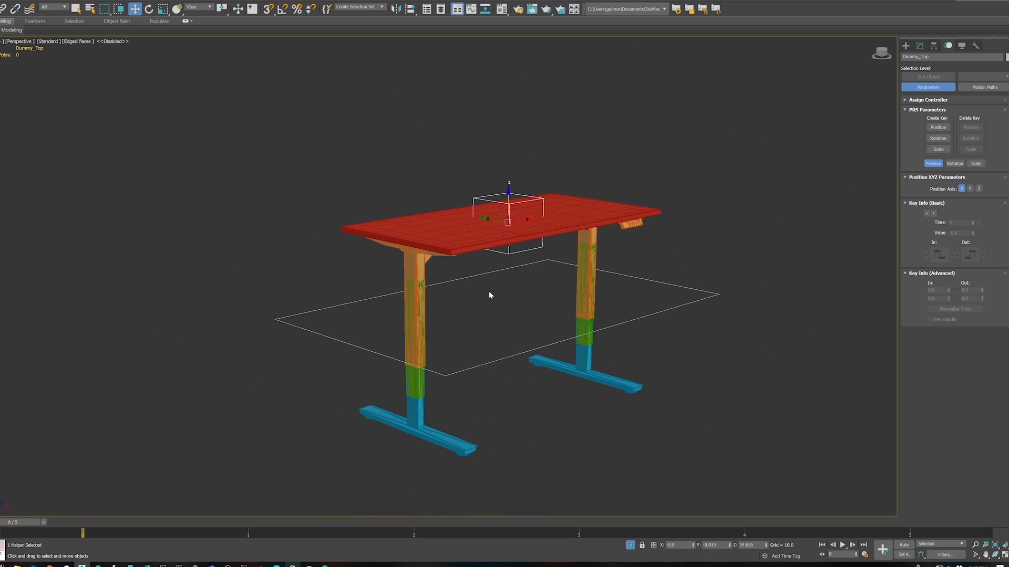
click(456, 326)
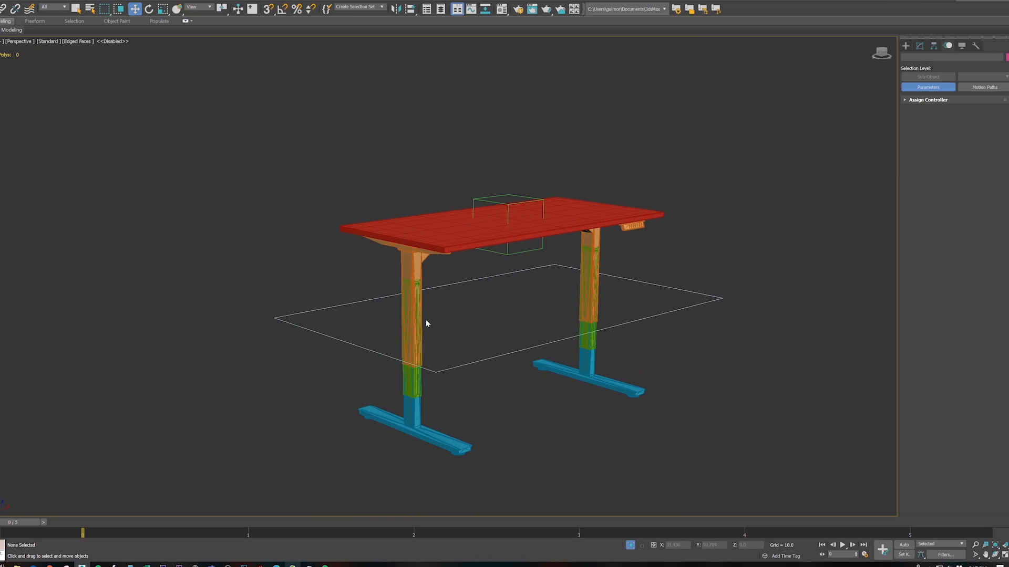
Open the Layer Explorer and make the props layer visible.
click(441, 9)
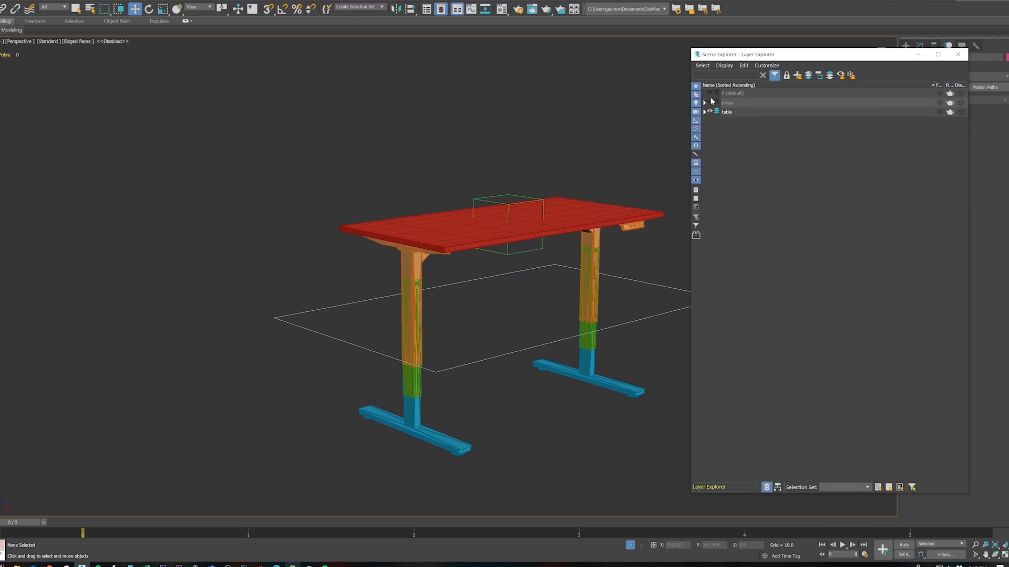
click(710, 101)
alt+middle_drag(369, 180, 386, 186)
Link the box, cylinder and teapot on the tabletop as children of the Dummy_Top helper.
drag(129, 127, 367, 196)
drag(274, 196, 459, 227)
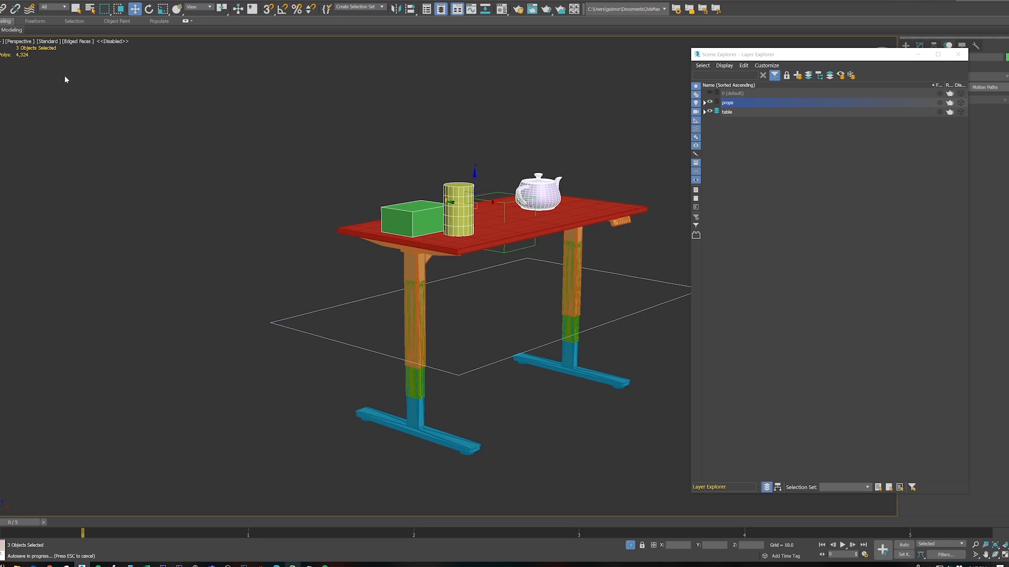
key(Escape)
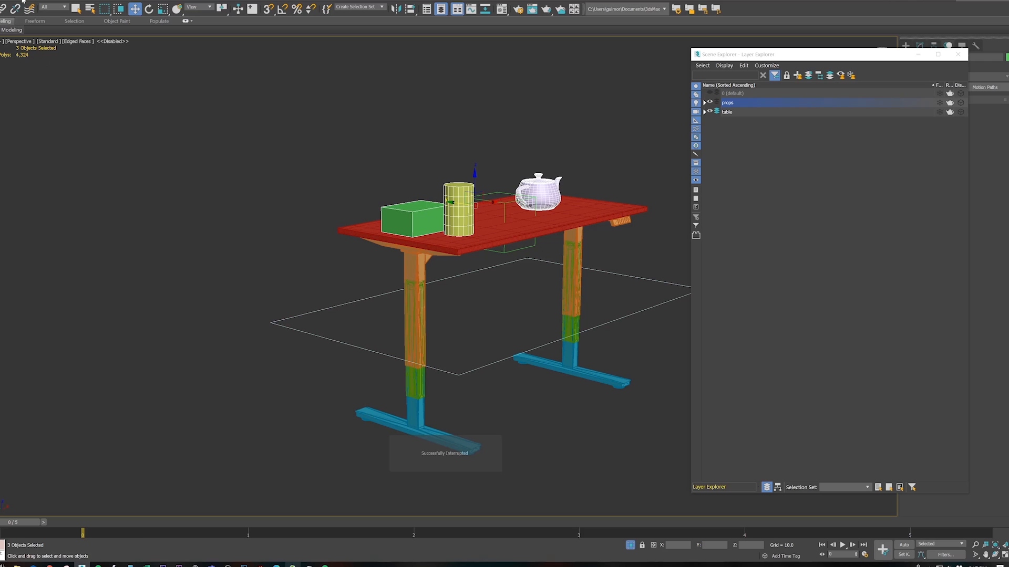
click(4, 10)
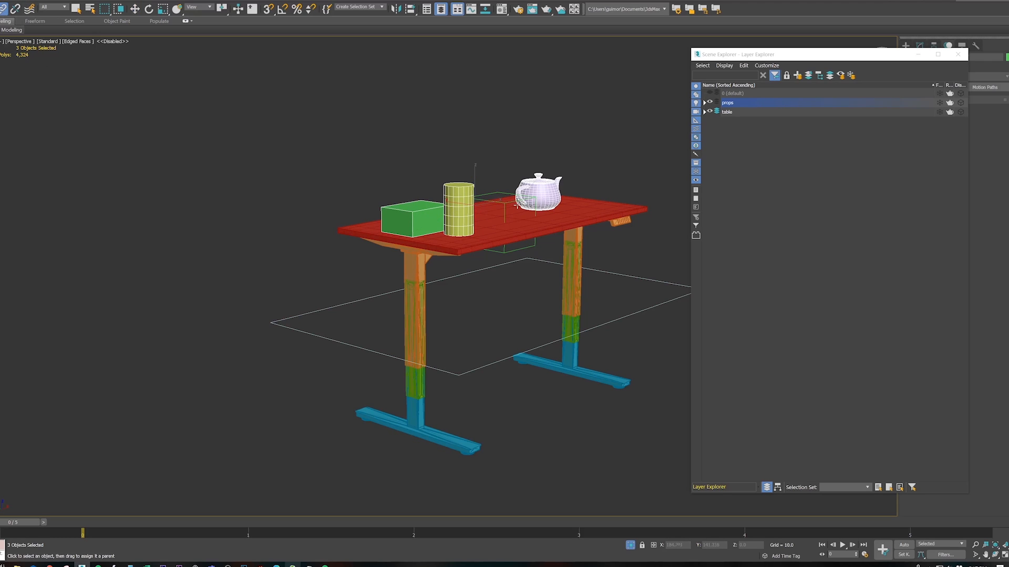
key(w)
Try moving Dummy_Top vertically and the DeskMaster rectangle sideways to test the linked props, and undo the moves.
click(492, 201)
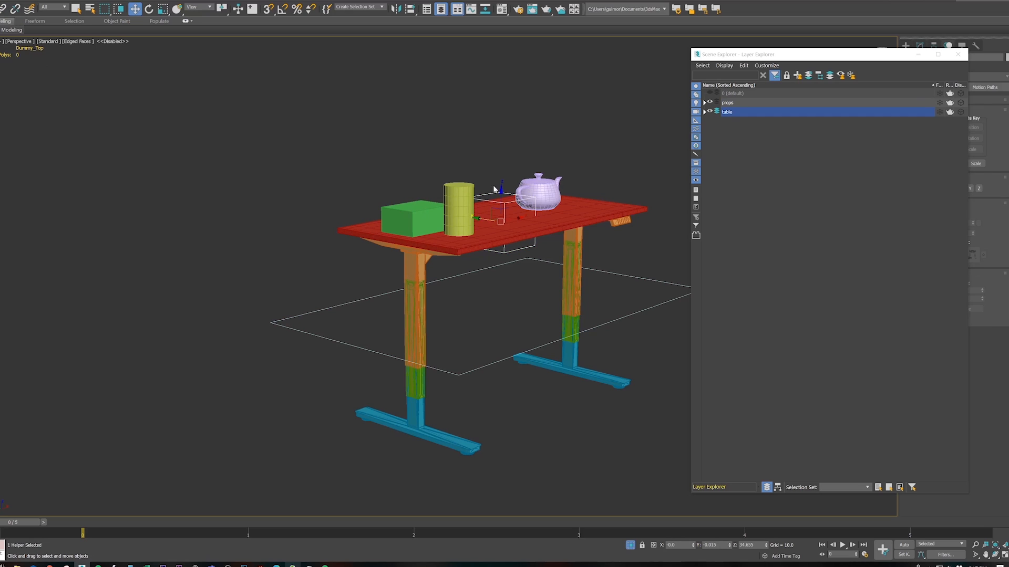
mouse_move(502, 195)
mouse_down()
mouse_move(506, 243)
mouse_move(509, 173)
mouse_move(516, 240)
mouse_move(517, 139)
mouse_move(516, 223)
mouse_move(516, 197)
mouse_up()
drag(487, 385, 487, 386)
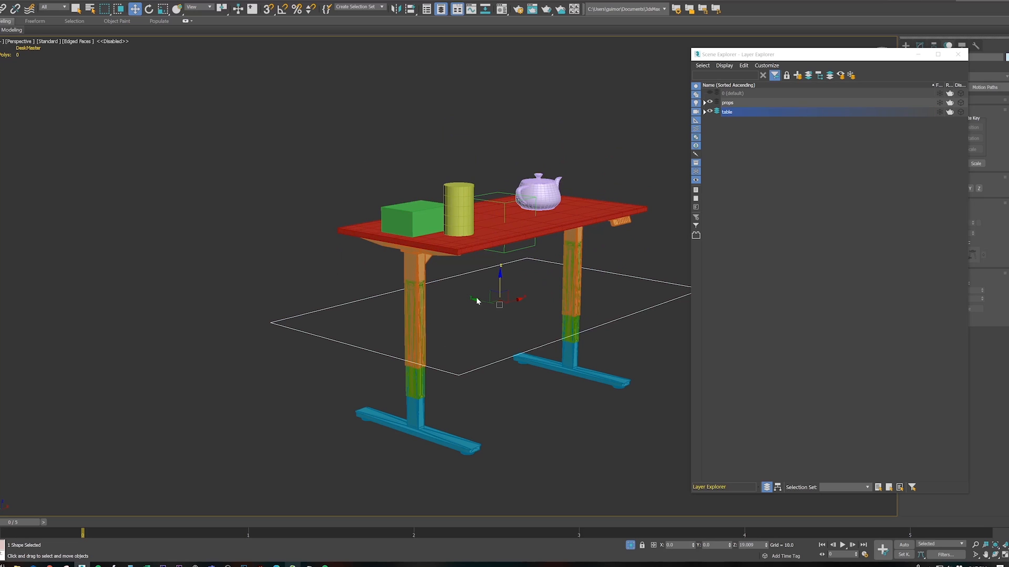
drag(473, 295, 493, 315)
key(ctrl+z)
key(e)
alt+middle_drag(473, 317, 521, 366)
click(495, 372)
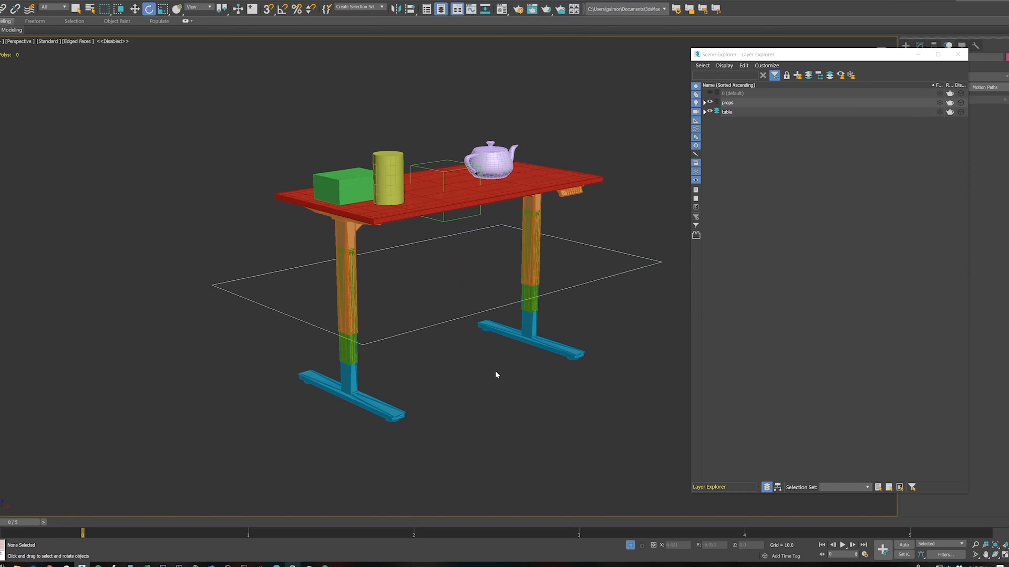
key(w)
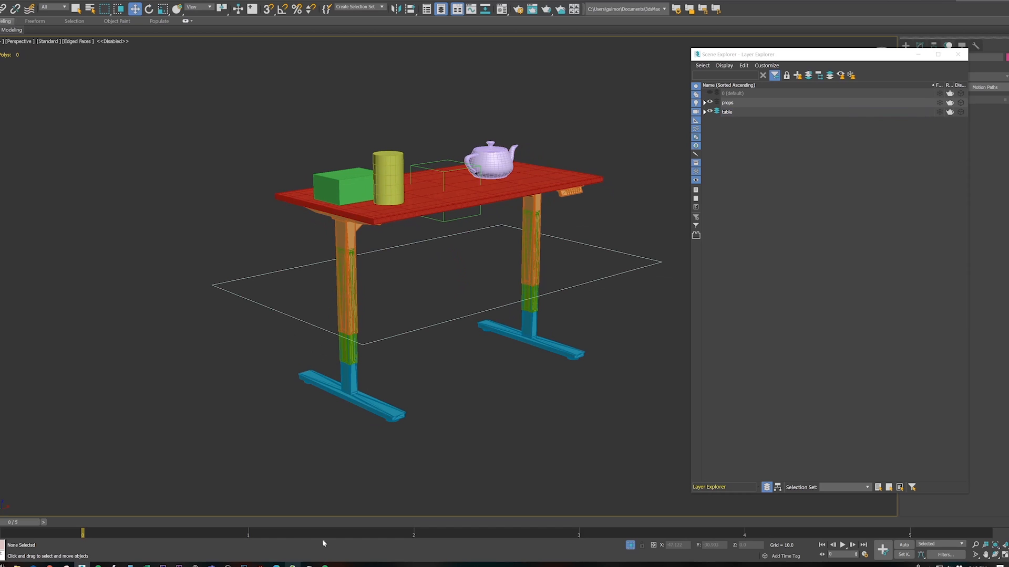